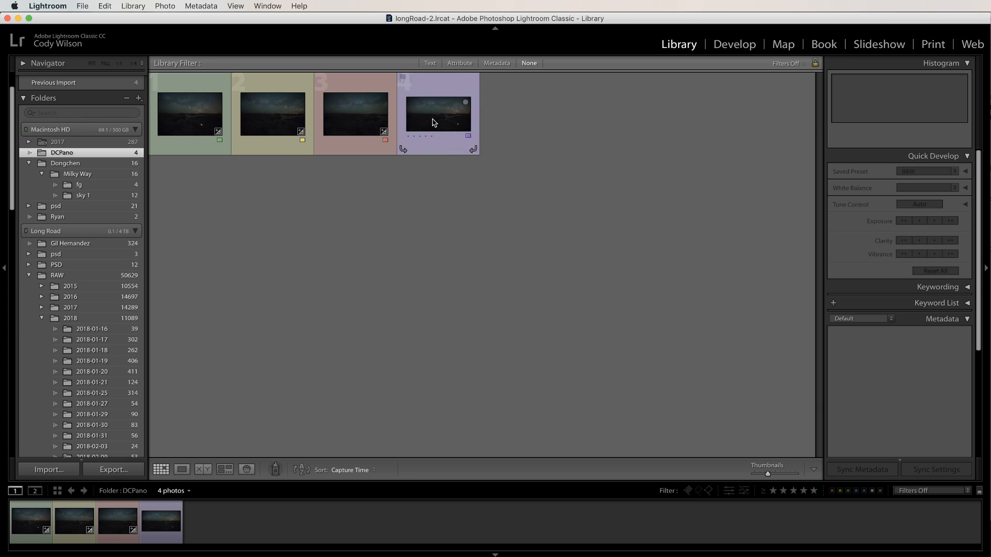
# Preview the dark sky panorama _8508179-Median-Pano.dng in the DCPano folder and add it to the Quick Collection.
pyautogui.doubleClick(434, 120)
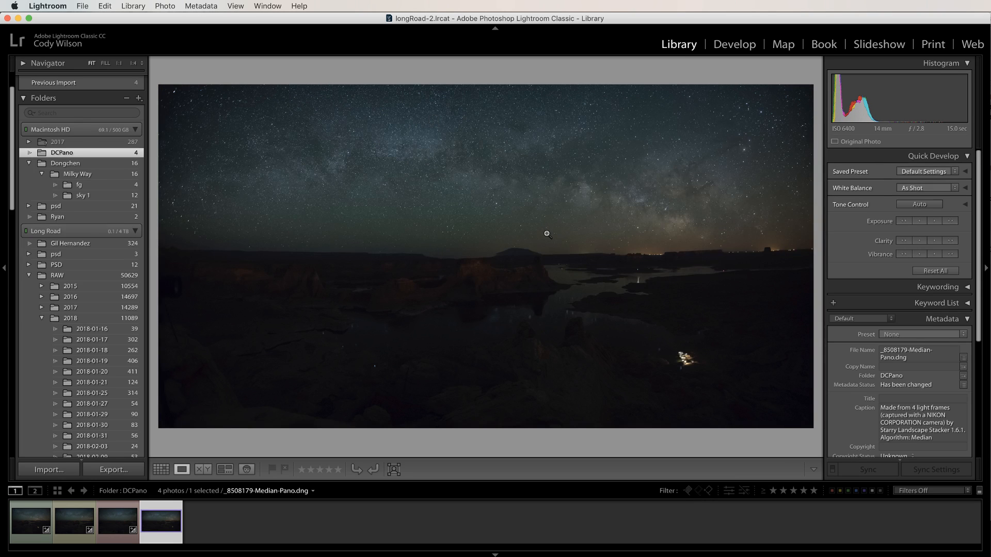
pyautogui.doubleClick(546, 232)
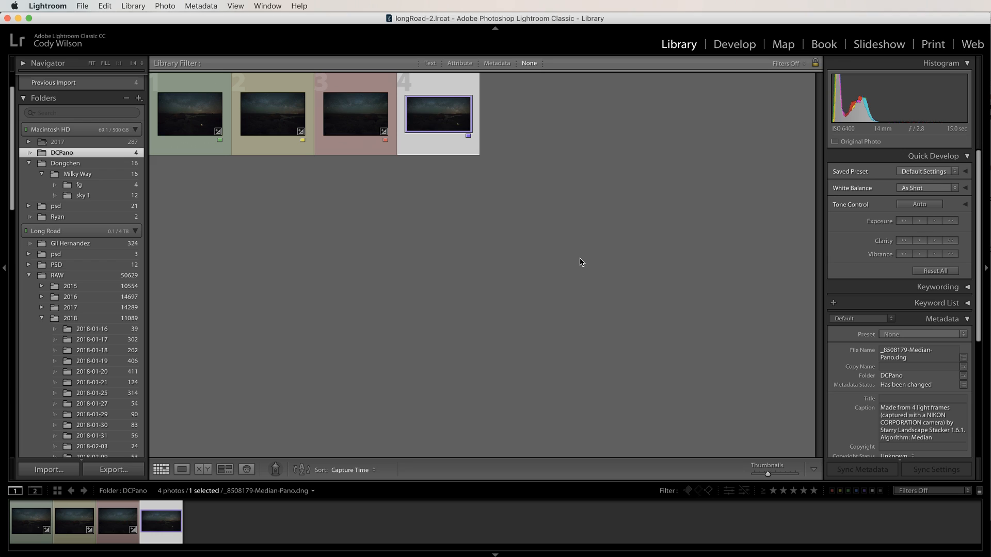
pyautogui.click(499, 266)
pyautogui.click(448, 117)
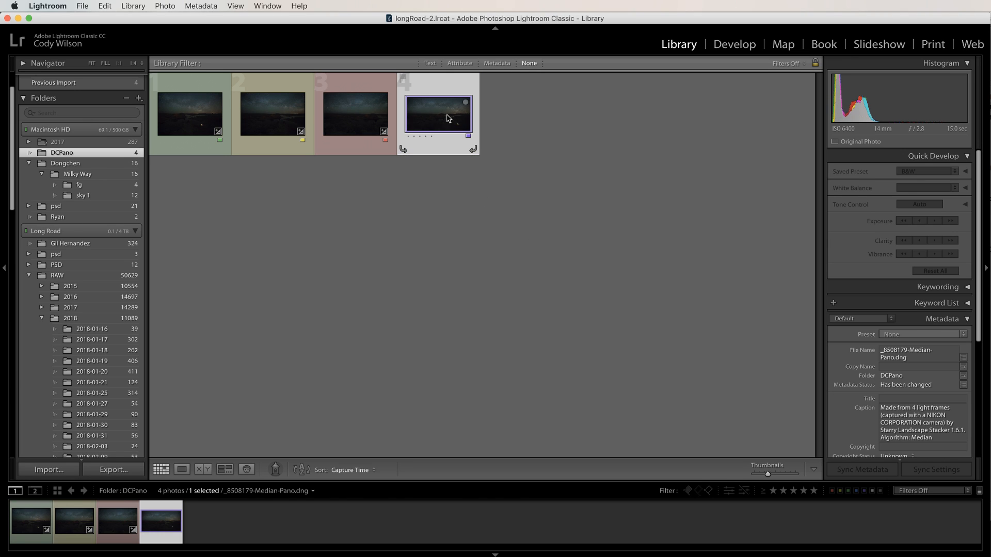
pyautogui.click(447, 205)
pyautogui.click(447, 136)
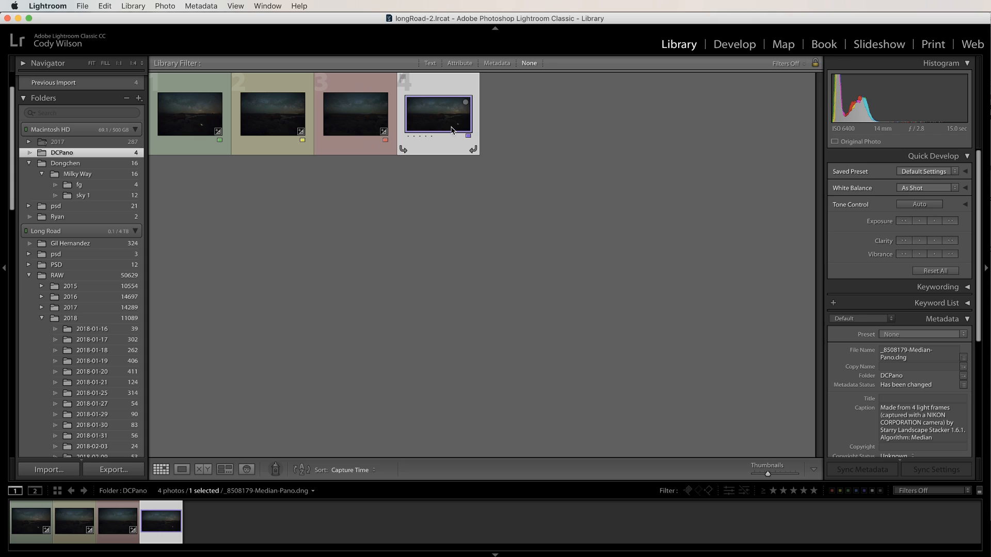
pyautogui.click(445, 221)
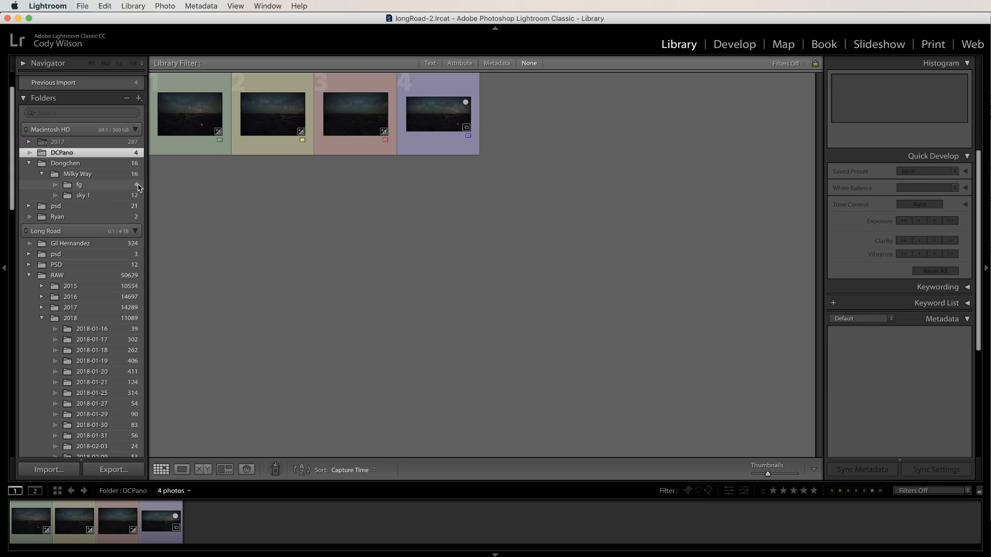
# Preview the bright foreground panorama _8508192-Pano.dng from the Milky Way fg folder and add it to the Quick Collection.
pyautogui.click(100, 163)
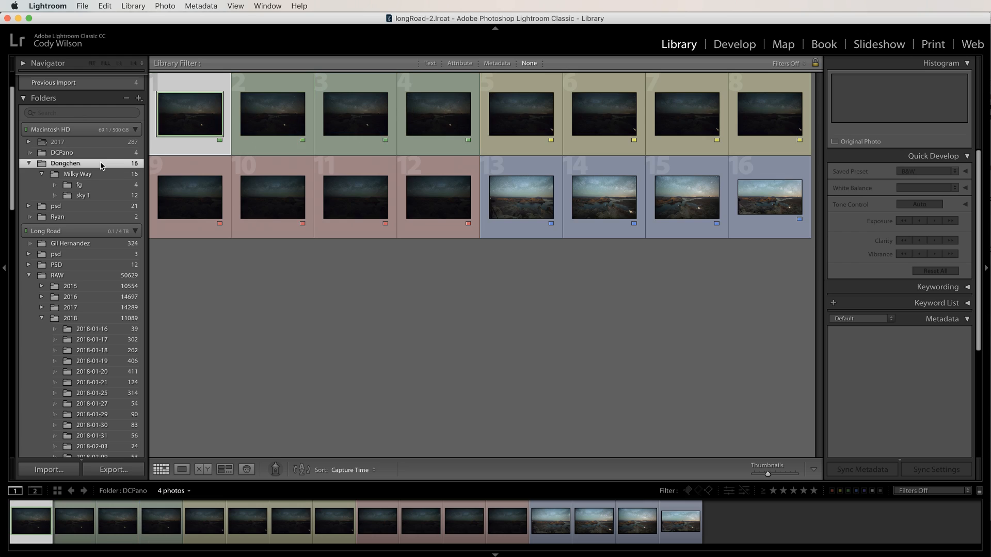
pyautogui.click(769, 212)
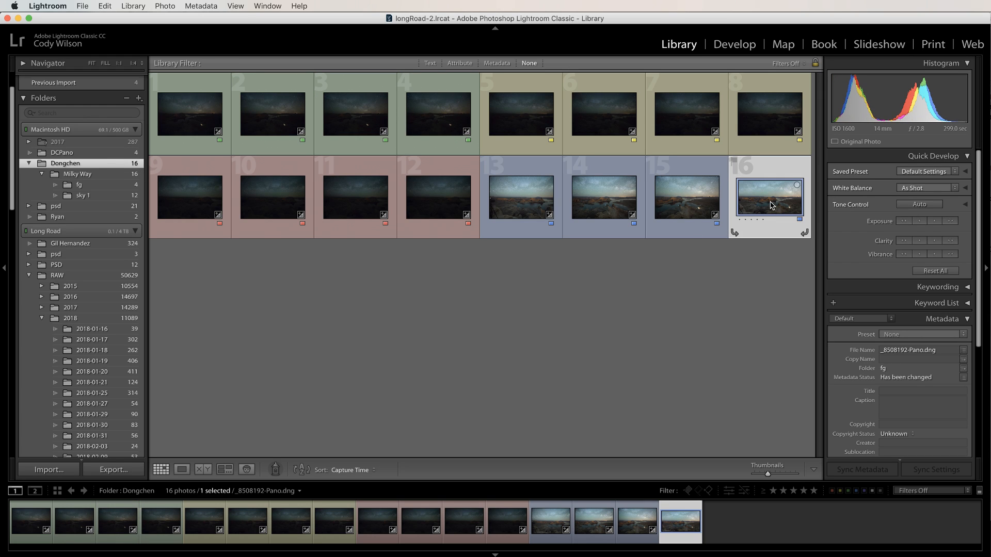
pyautogui.doubleClick(770, 204)
pyautogui.click(712, 217)
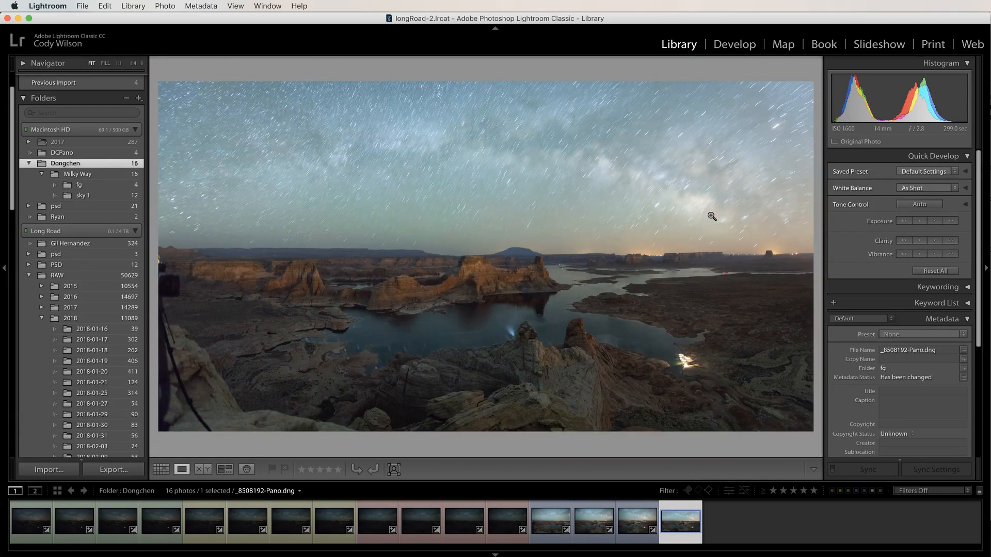
pyautogui.press('b')
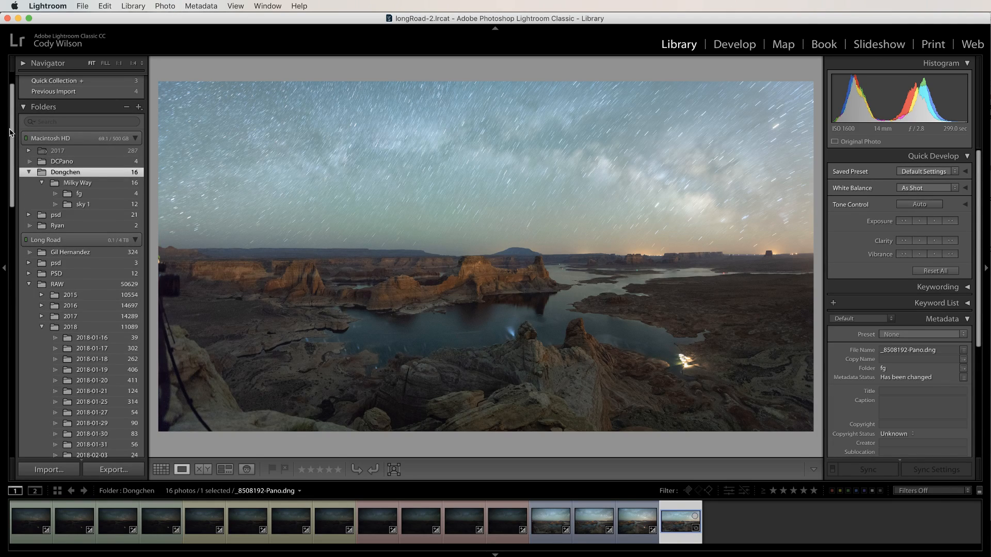
# Open the Quick Collection and look over the collected sky and foreground panoramas.
pyautogui.scroll(3, 11, 131)
pyautogui.click(75, 114)
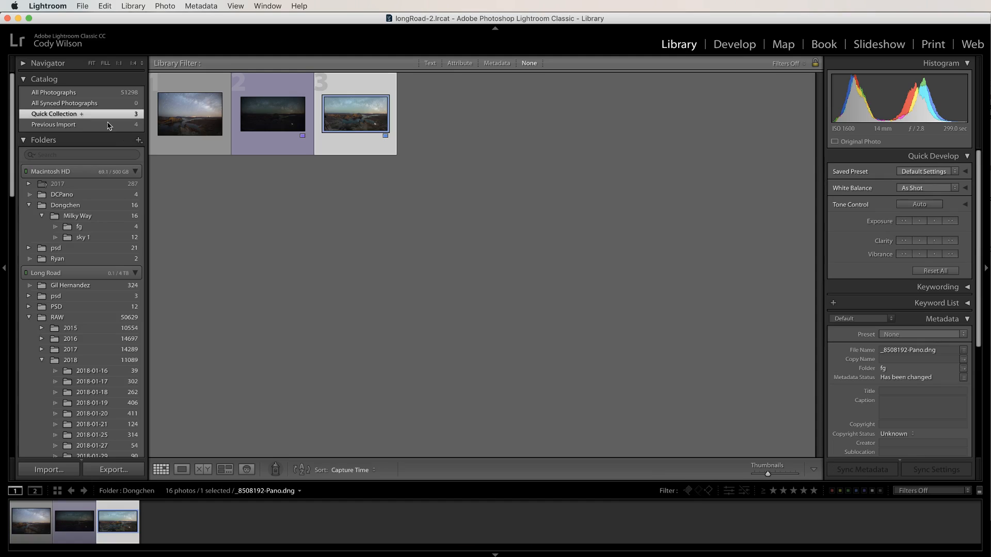
pyautogui.click(354, 121)
pyautogui.click(327, 159)
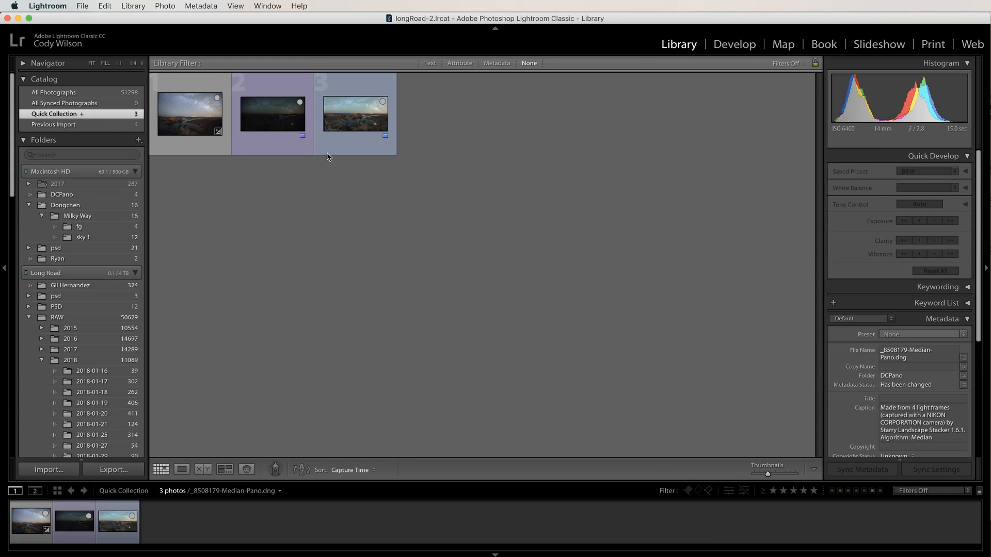
pyautogui.click(289, 123)
pyautogui.click(333, 125)
pyautogui.click(347, 222)
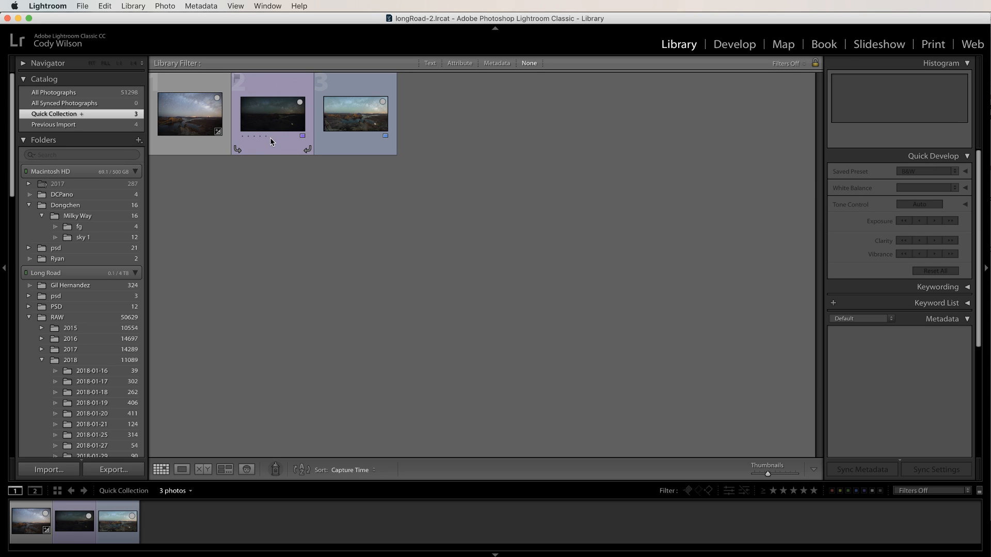
pyautogui.click(271, 117)
pyautogui.click(377, 232)
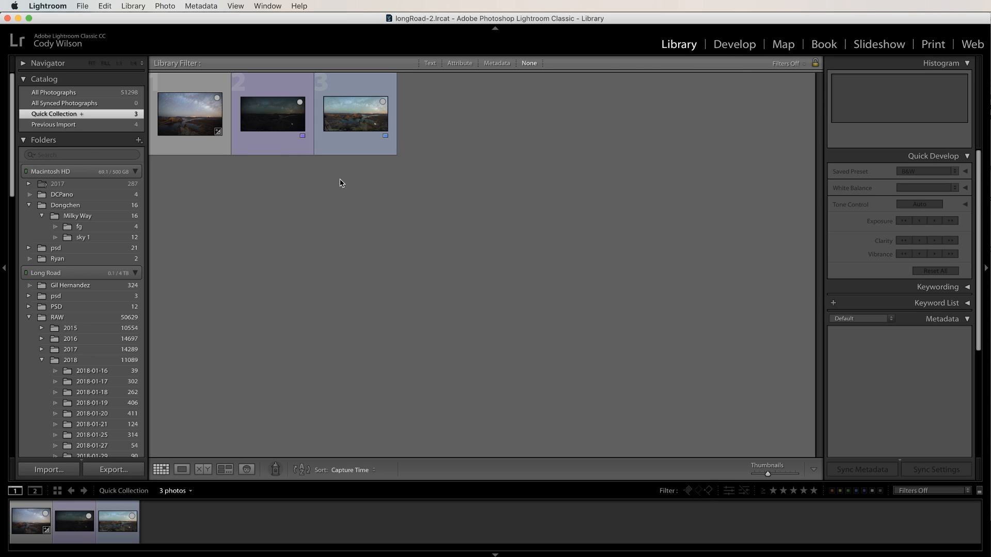
# Enable Remove Chromatic Aberration in Develop for both the dark sky panorama and the bright foreground panorama.
pyautogui.click(285, 130)
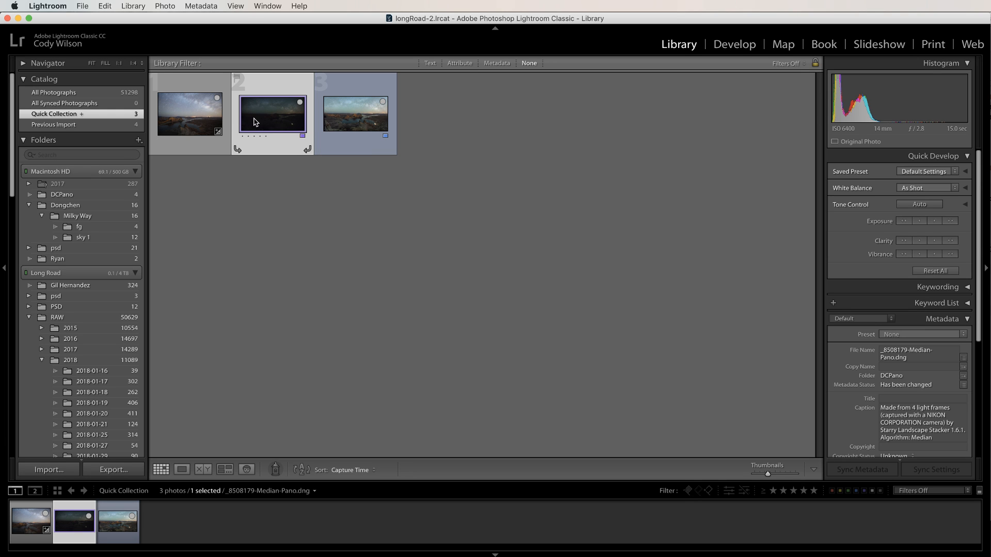
pyautogui.doubleClick(278, 120)
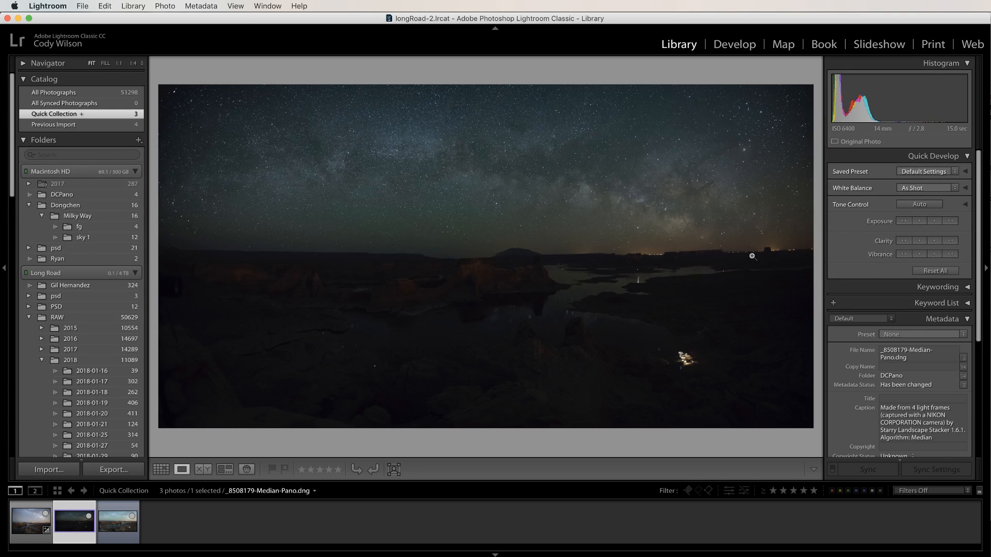
pyautogui.press('d')
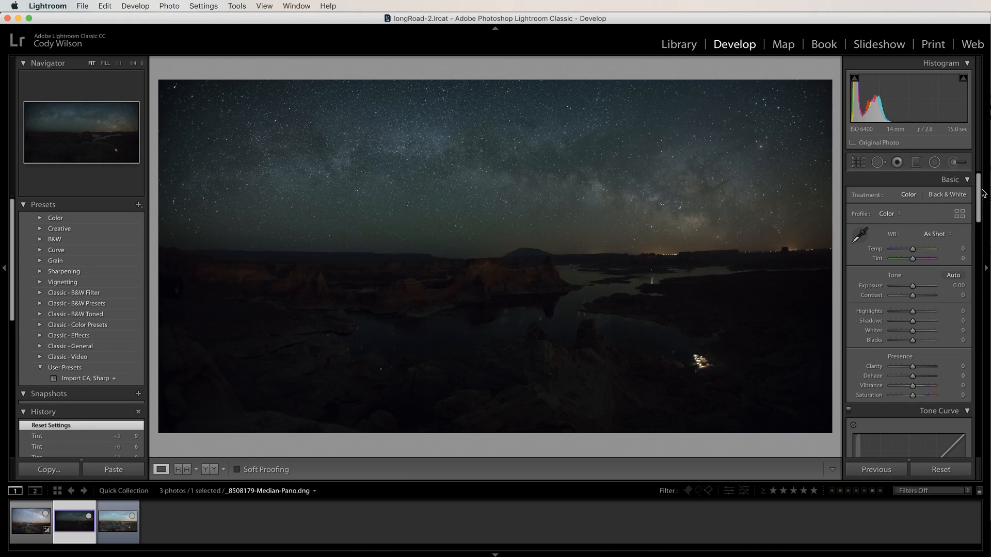
pyautogui.scroll(-15, 982, 193)
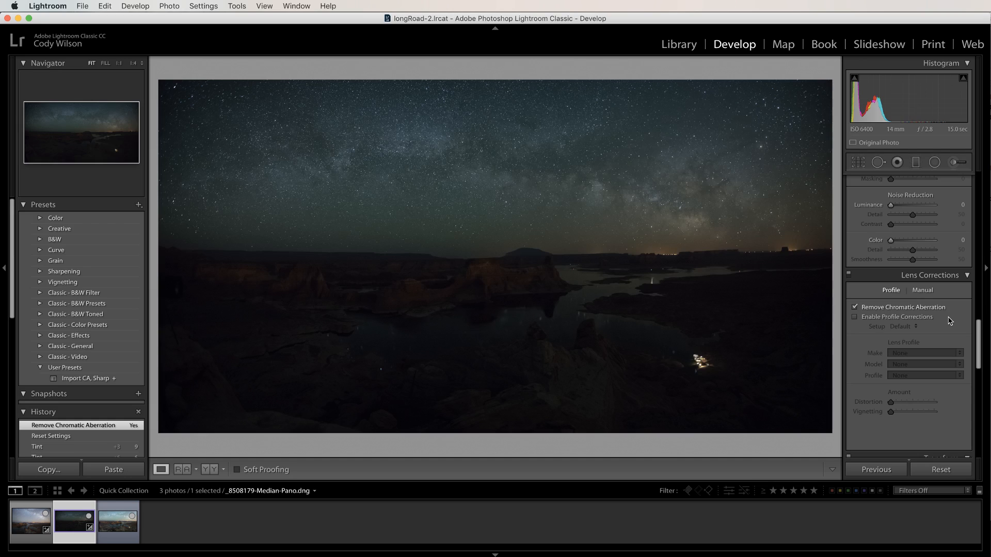
pyautogui.click(117, 523)
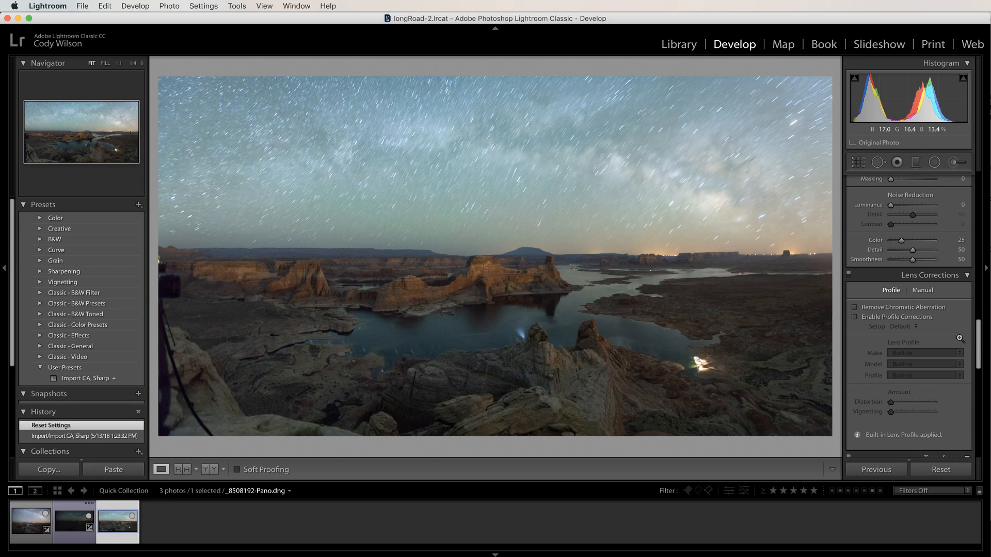
pyautogui.click(895, 309)
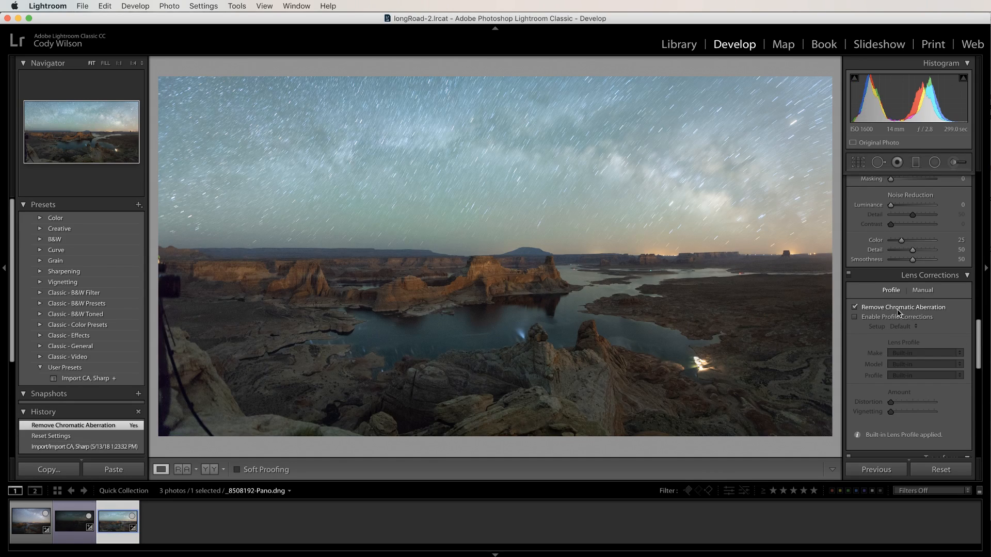
# Enable profile corrections on the sky panorama with lens make Nikon and model Nikon AF-S NIKKOR 14-24mm f/2.8G.
pyautogui.click(60, 524)
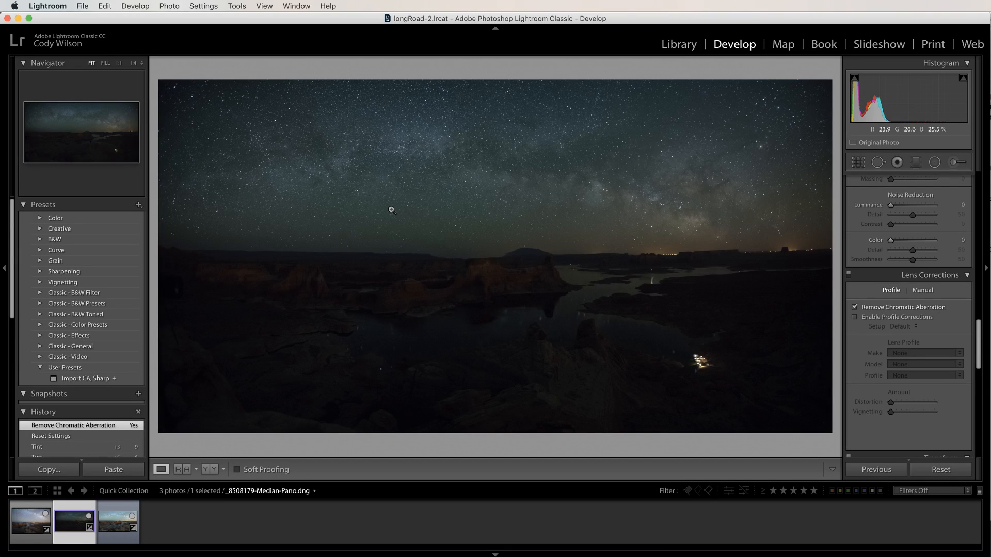
pyautogui.click(897, 317)
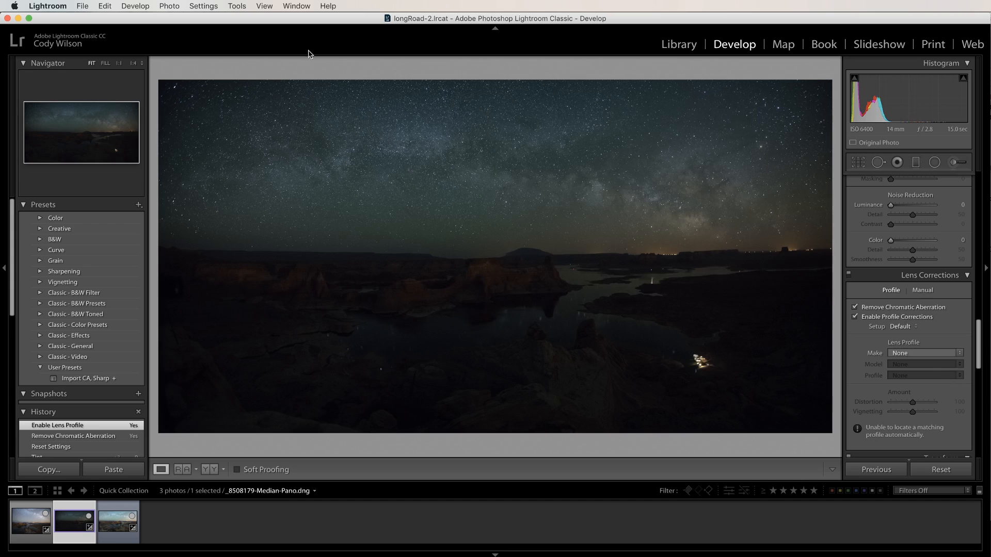
pyautogui.click(775, 97)
pyautogui.moveTo(772, 177); pyautogui.dragTo(616, 268)
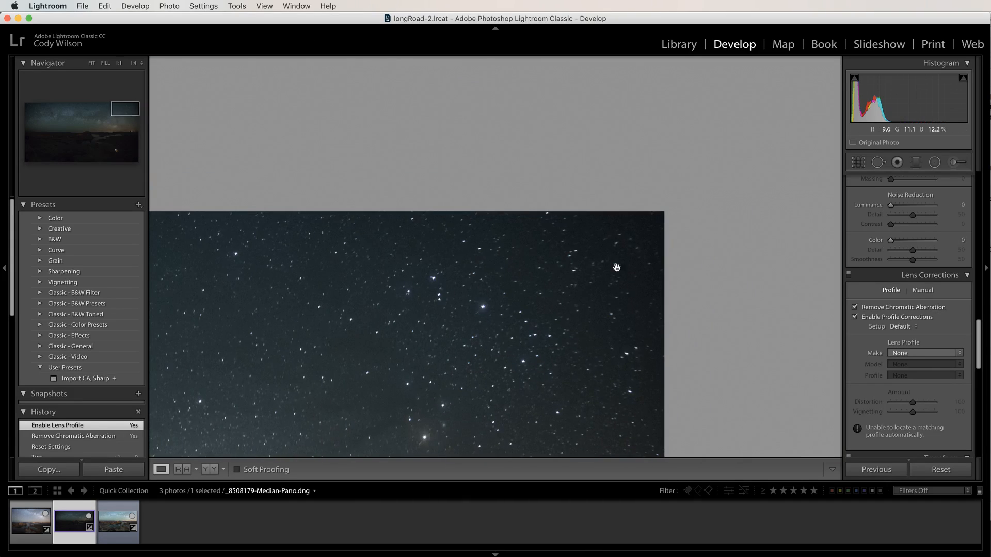
pyautogui.click(648, 191)
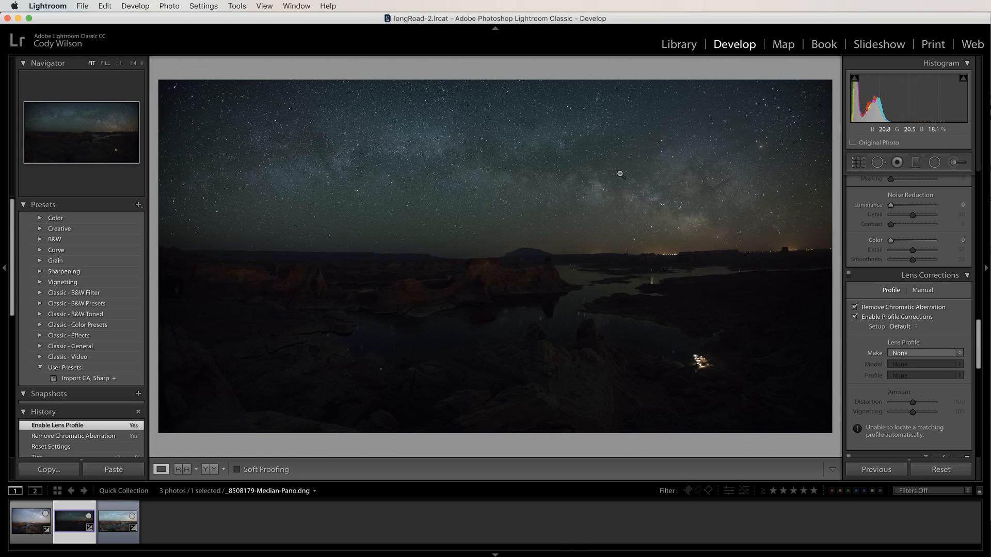
pyautogui.click(927, 352)
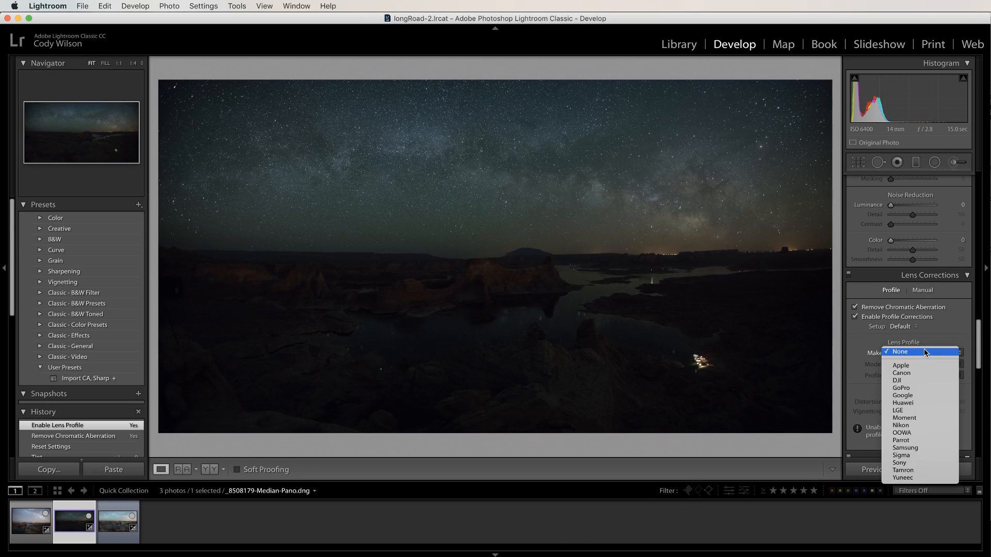
pyautogui.click(923, 425)
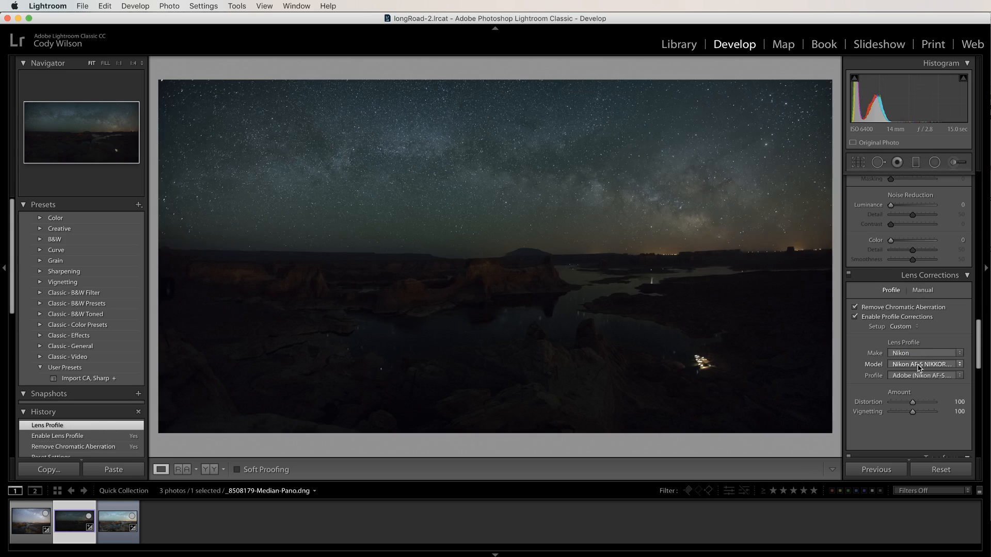
pyautogui.click(919, 365)
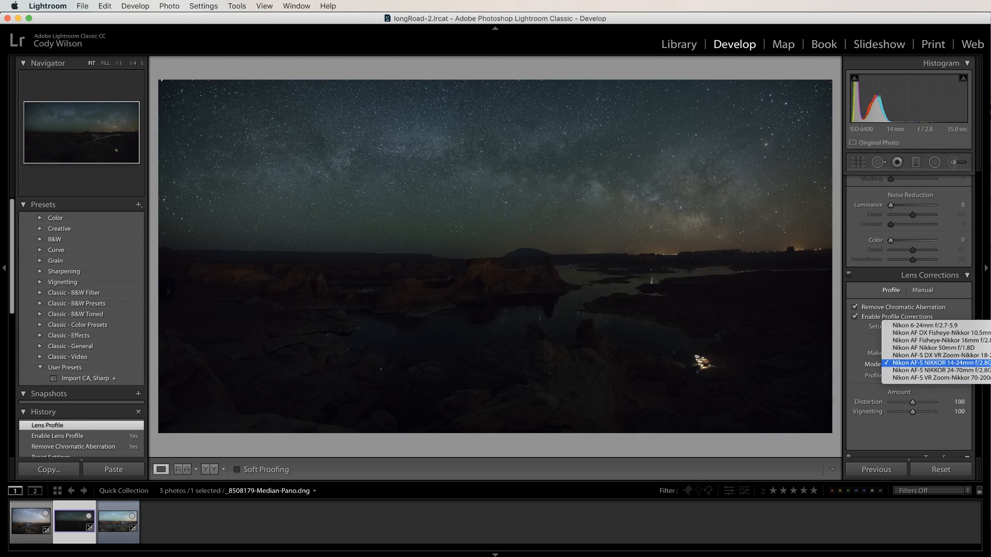
pyautogui.click(921, 363)
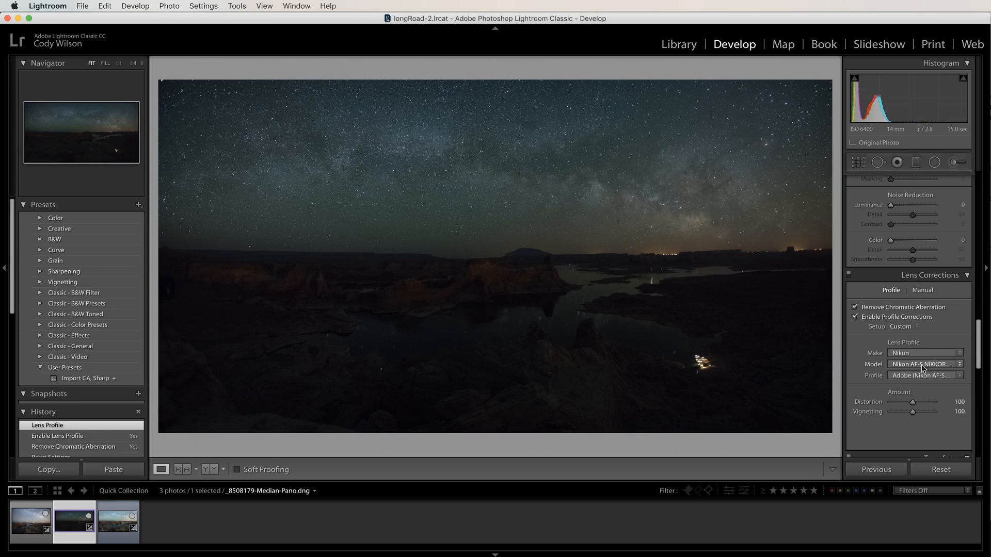
# Compare the sky panorama with and without profile corrections, leaving the corrections enabled.
pyautogui.click(855, 317)
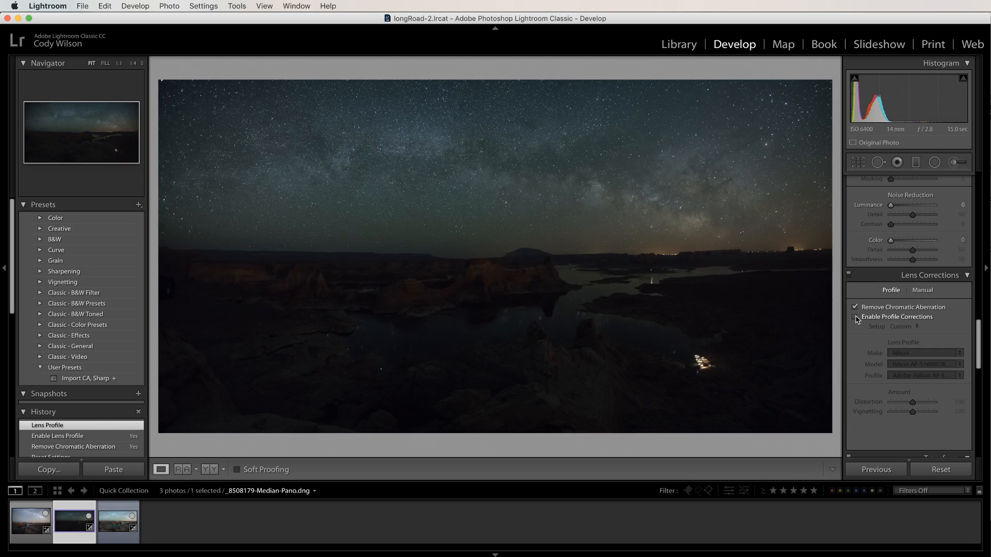
pyautogui.click(855, 317)
pyautogui.click(855, 317)
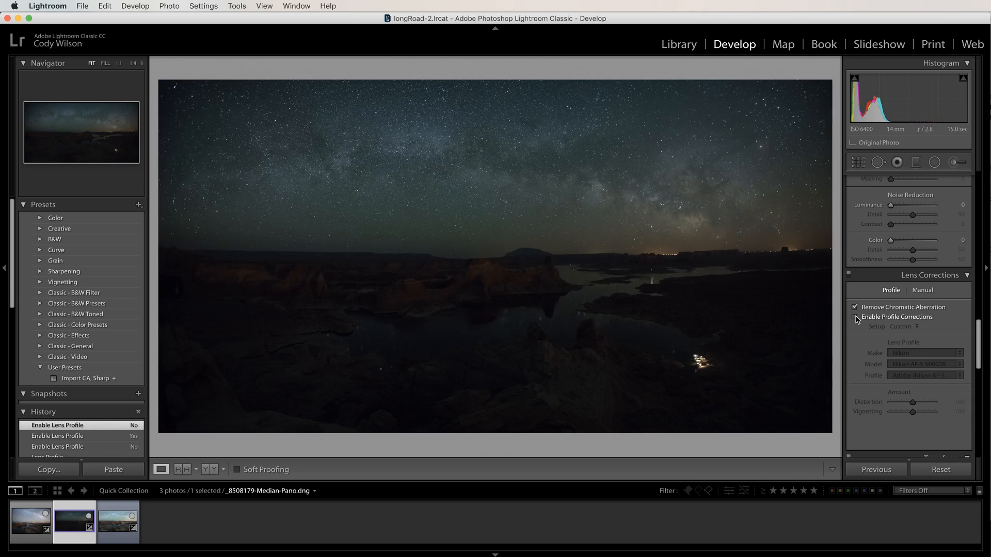
pyautogui.click(855, 317)
pyautogui.click(855, 317)
pyautogui.click(855, 316)
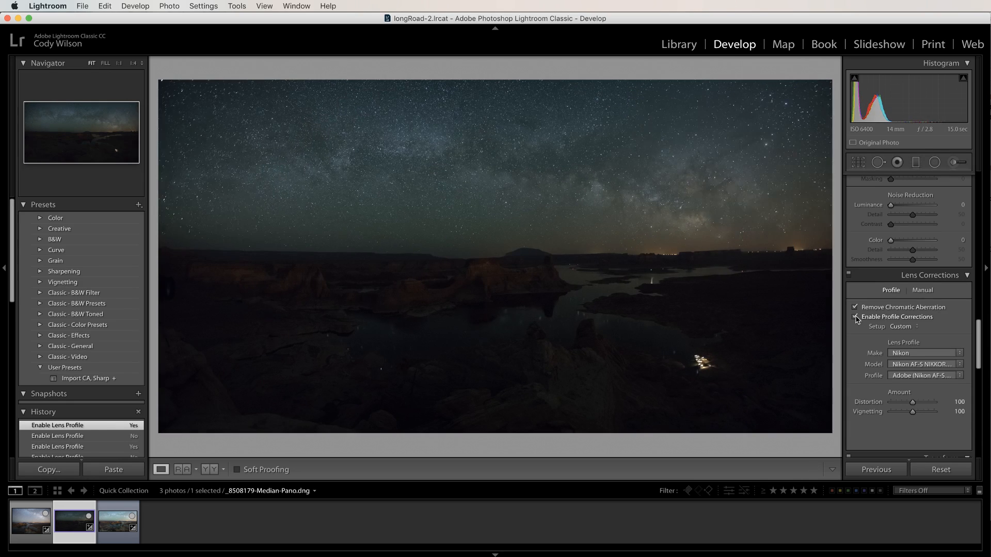
pyautogui.click(855, 317)
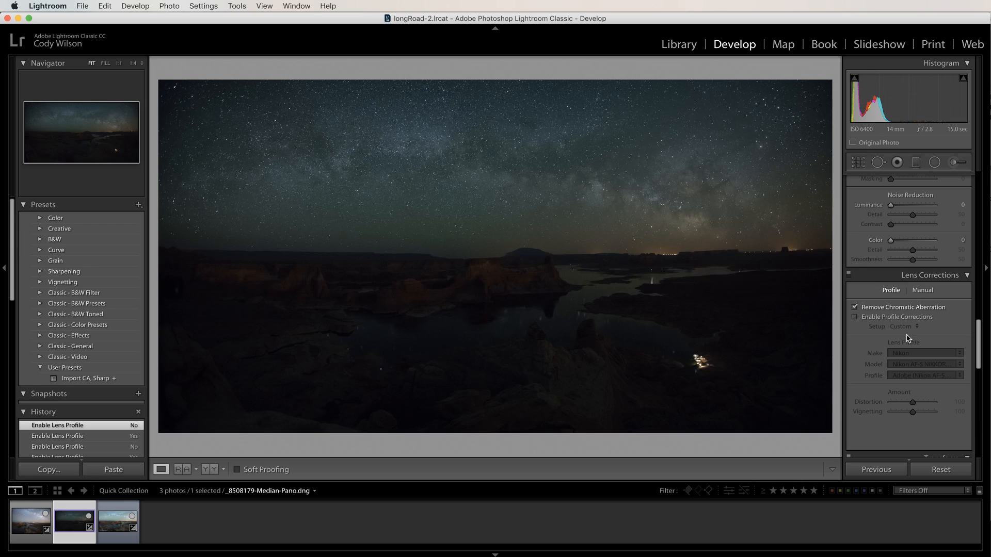
pyautogui.click(855, 318)
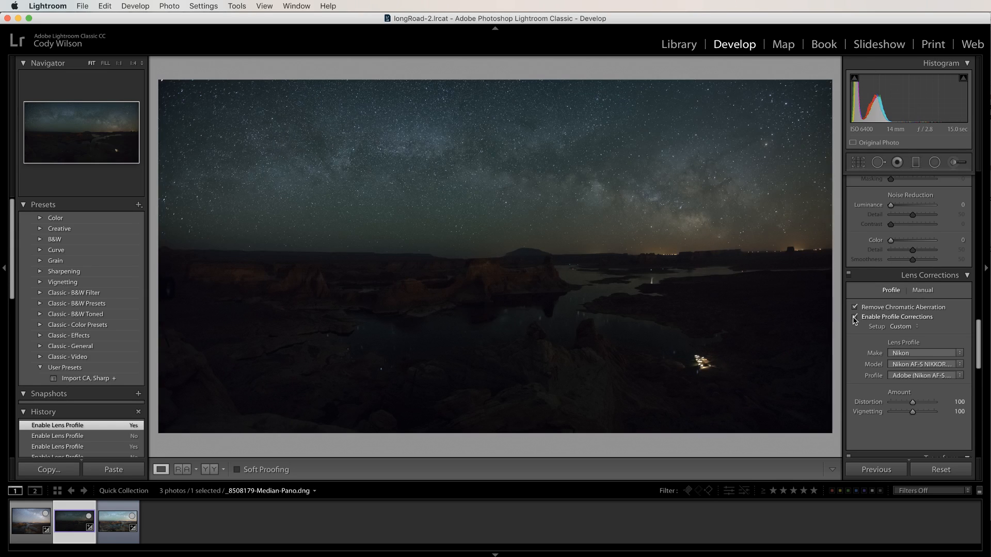
pyautogui.click(855, 318)
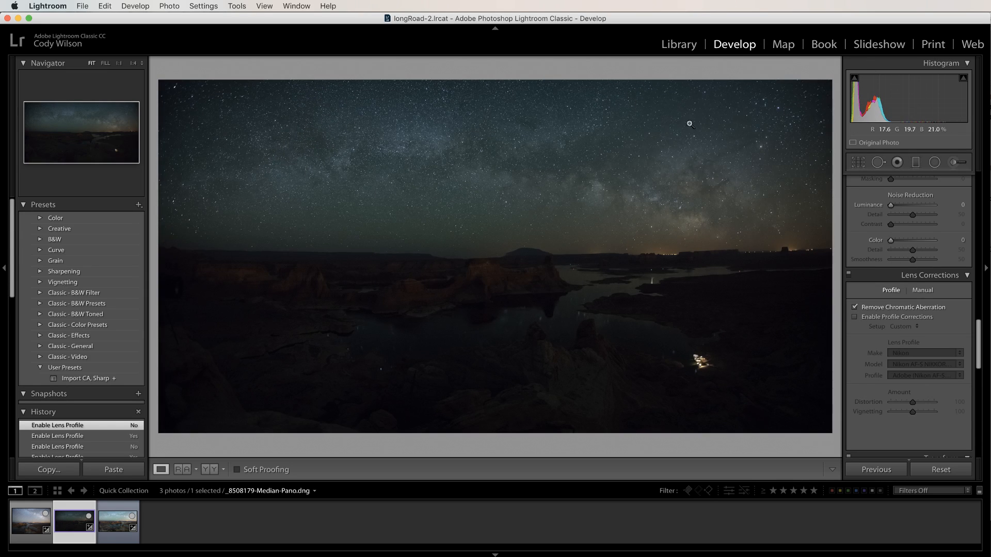
pyautogui.click(855, 317)
# Compare the sky and foreground histograms, and set the sky panorama's Exposure to +0.62 and Whites to +29.
pyautogui.scroll(15, 928, 340)
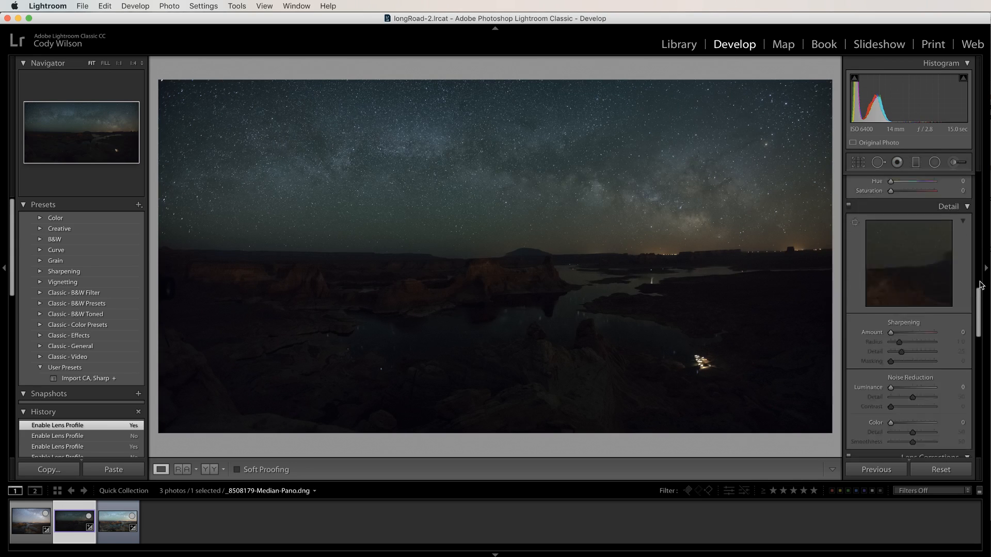
pyautogui.click(110, 527)
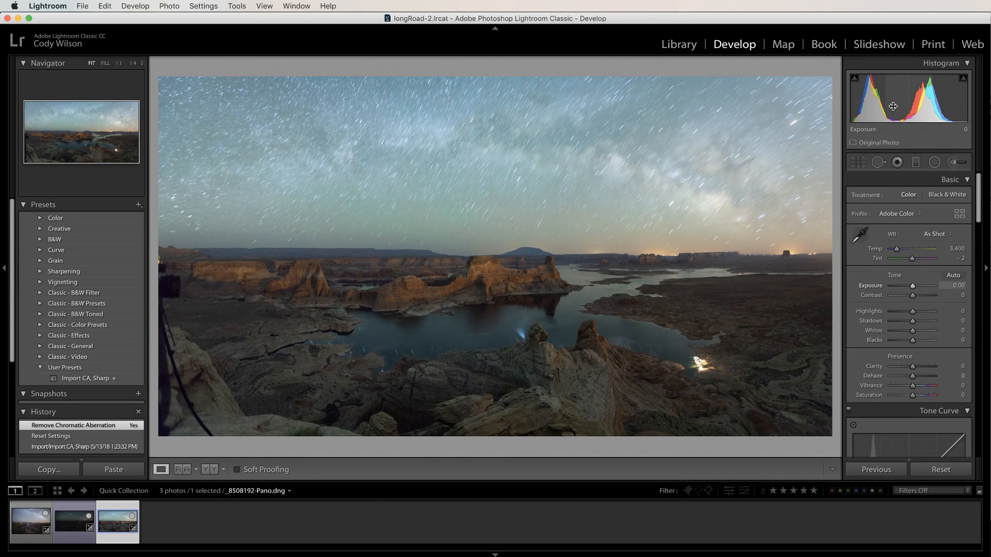
pyautogui.press('Left')
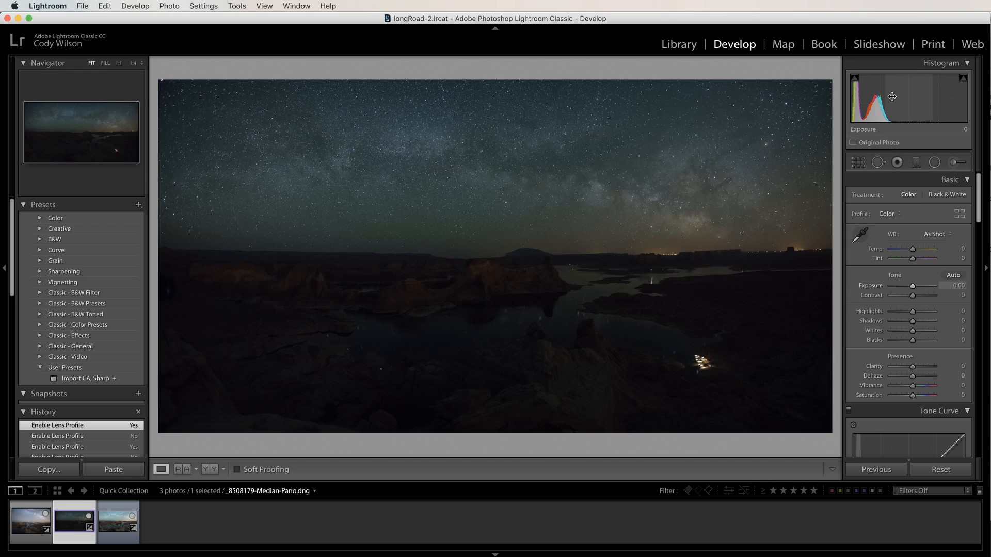
pyautogui.moveTo(885, 98); pyautogui.dragTo(902, 98)
pyautogui.moveTo(916, 285); pyautogui.dragTo(914, 286)
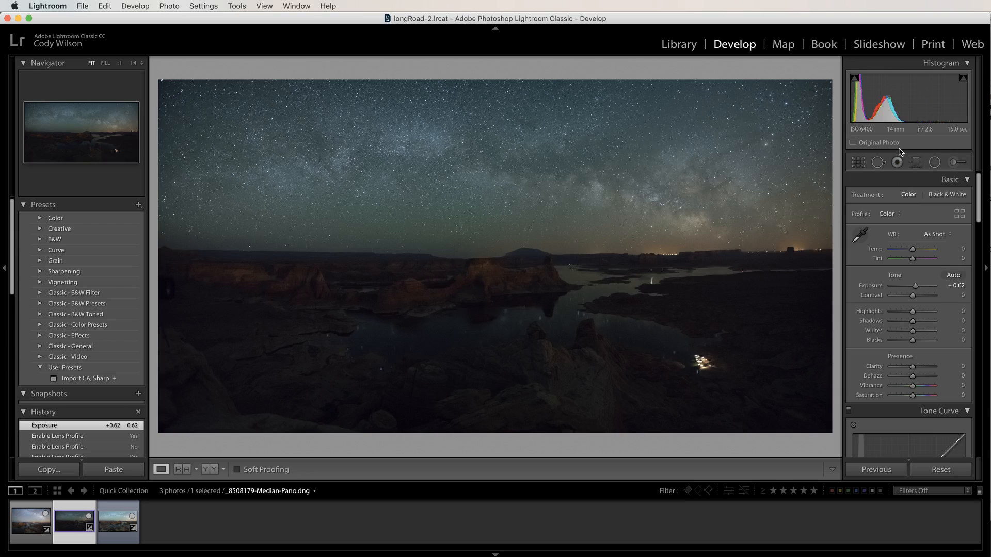
pyautogui.moveTo(912, 330); pyautogui.dragTo(917, 329)
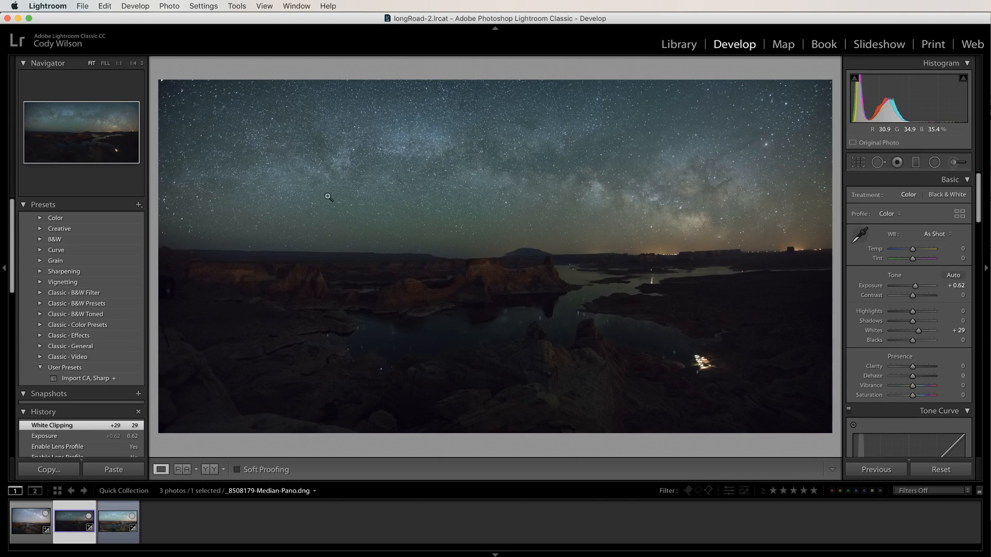
# Inspect the sky panorama's color up close and set its Tint to +9.
pyautogui.click(487, 211)
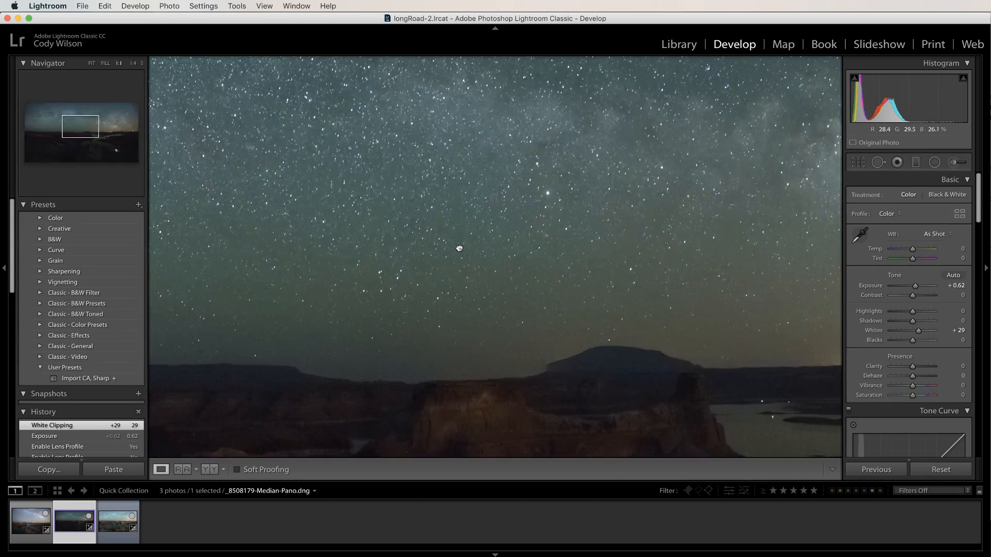
pyautogui.click(459, 240)
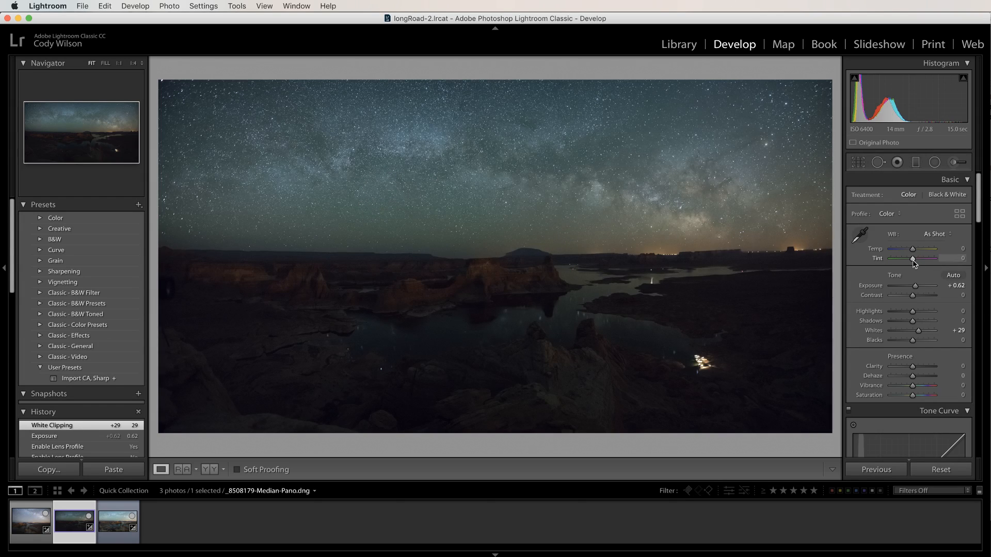
pyautogui.moveTo(912, 259); pyautogui.dragTo(914, 262)
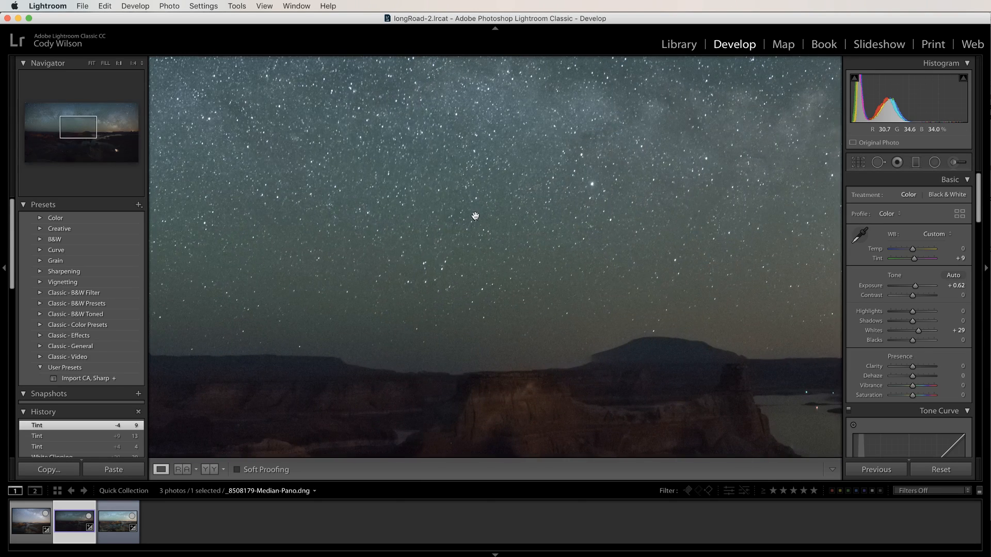
pyautogui.click(475, 215)
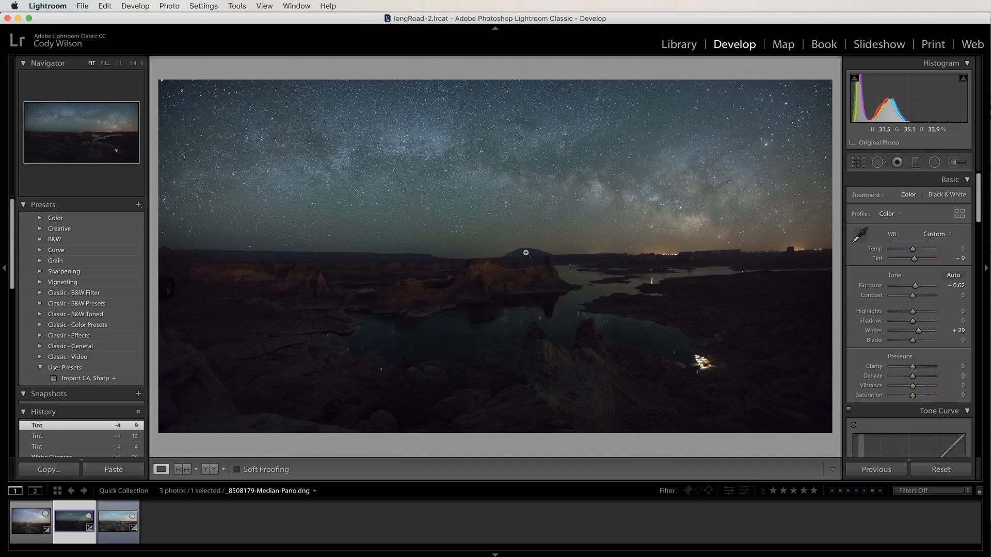
# Switch to Photoshop, view the finished panorama with and without the numbered frame overlay group, and return to Lightroom.
pyautogui.press('super+Tab')
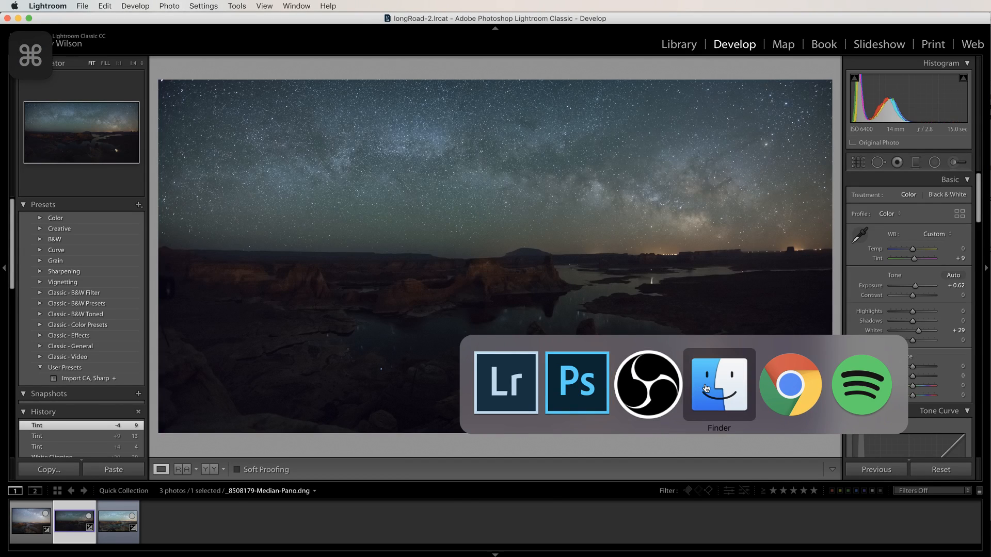
pyautogui.click(577, 384)
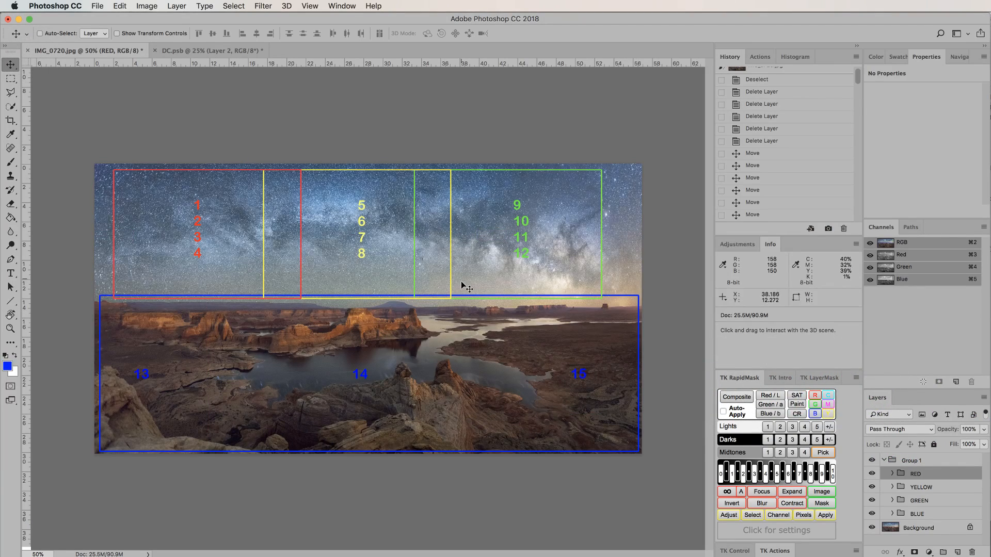
pyautogui.click(872, 460)
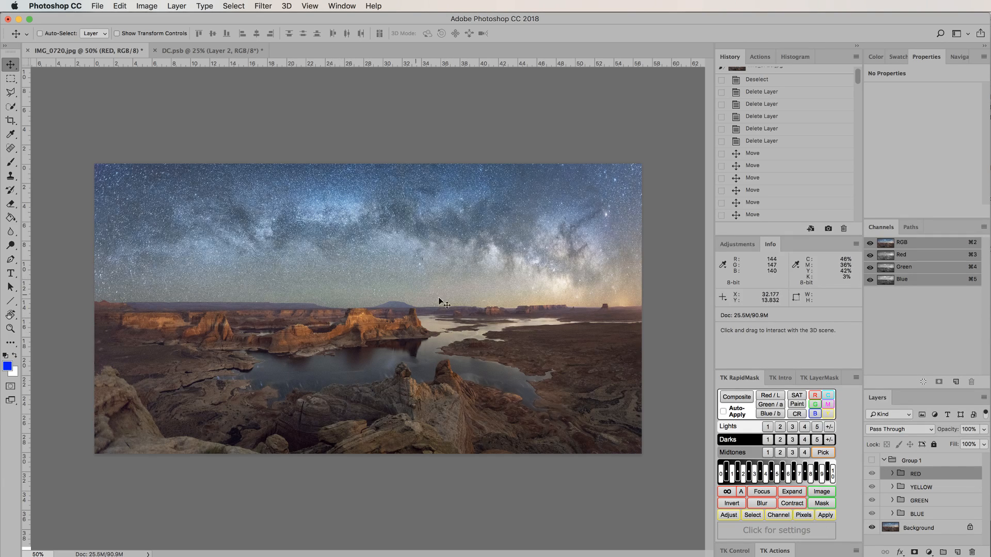
pyautogui.click(871, 460)
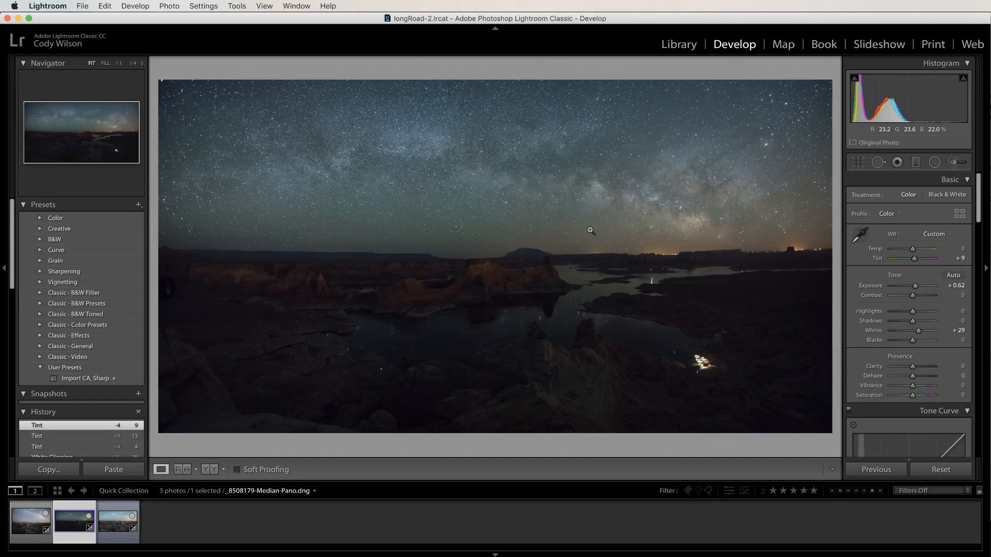
# Compare the Lens Corrections settings of the foreground panorama with those of the sky panorama.
pyautogui.press('Right')
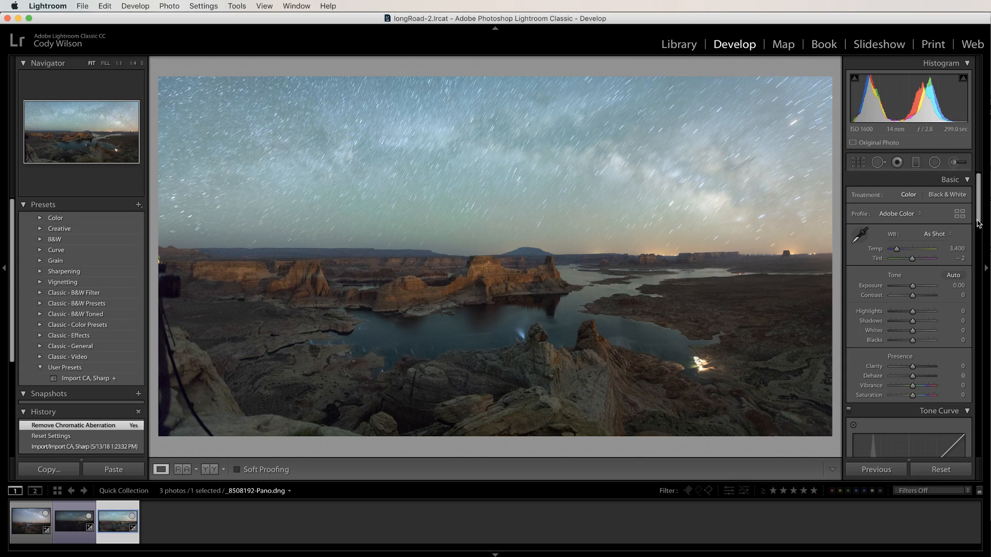
pyautogui.moveTo(979, 225); pyautogui.dragTo(980, 361)
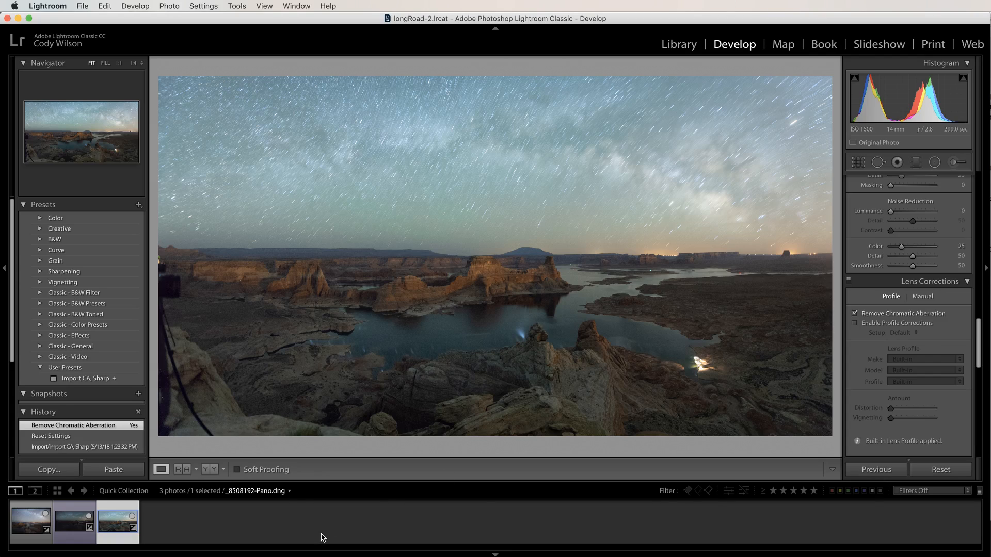
pyautogui.click(78, 520)
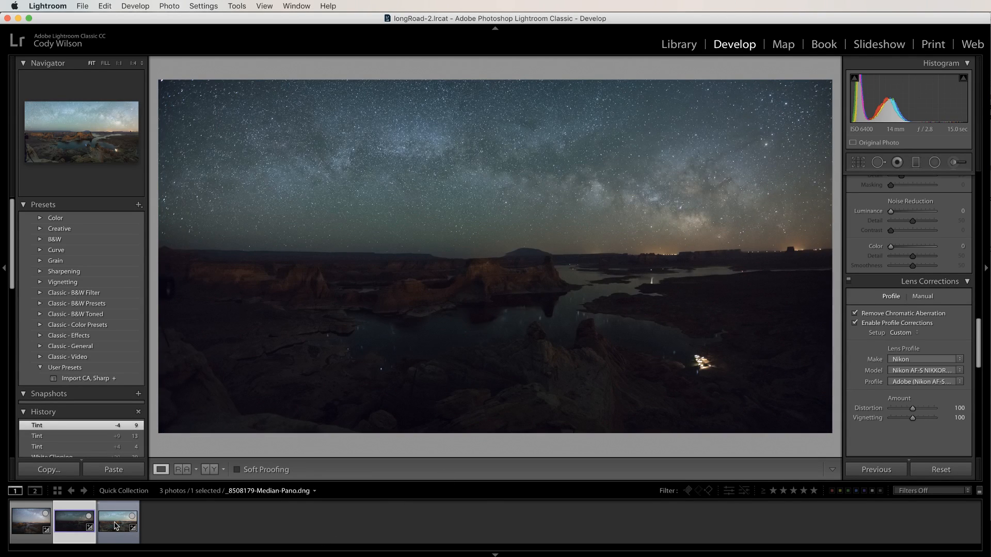
# Select the sky and foreground panoramas together and open them as layers in Photoshop.
pyautogui.moveTo(115, 525)
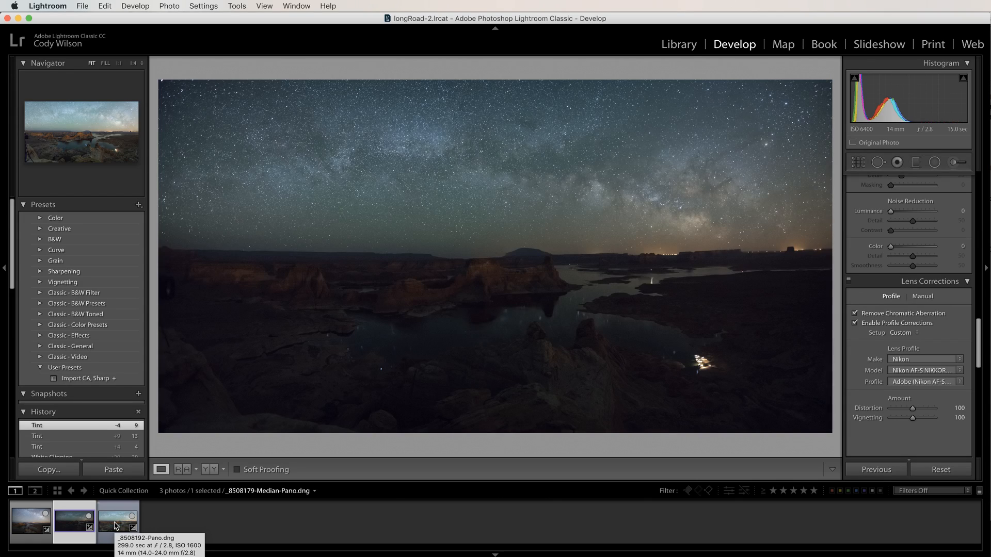
pyautogui.keyDown('super'); pyautogui.click(116, 526); pyautogui.keyUp('super')
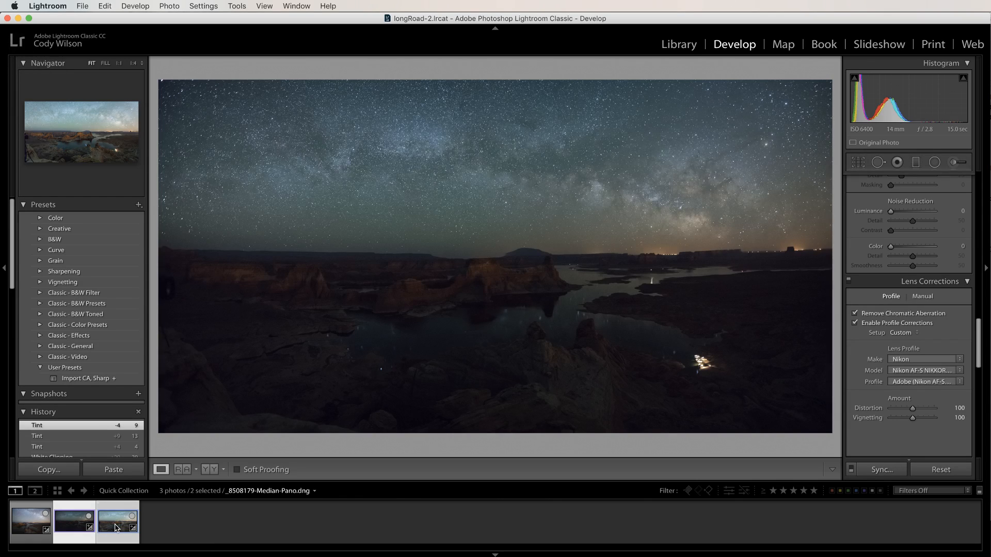
pyautogui.rightClick(335, 102)
pyautogui.moveTo(436, 183)
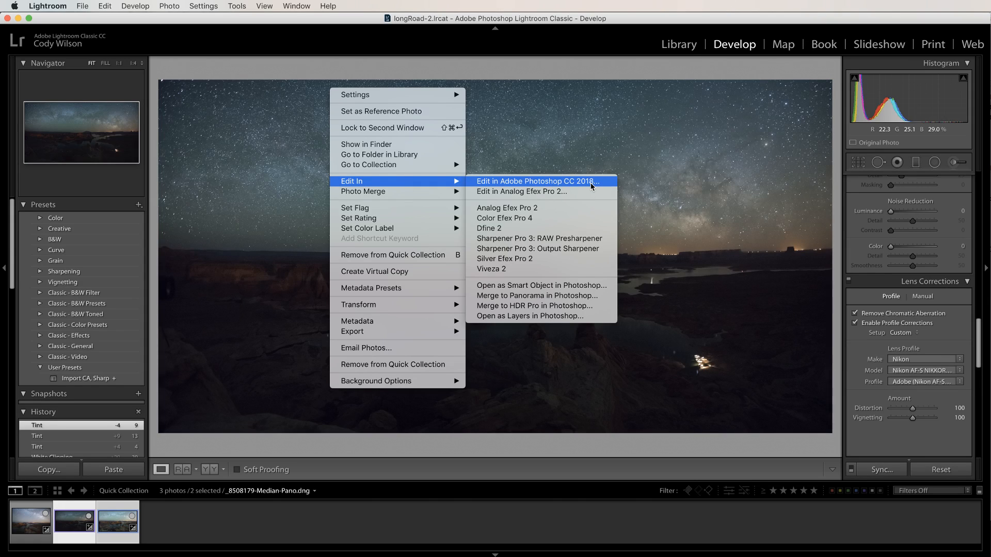
pyautogui.click(530, 316)
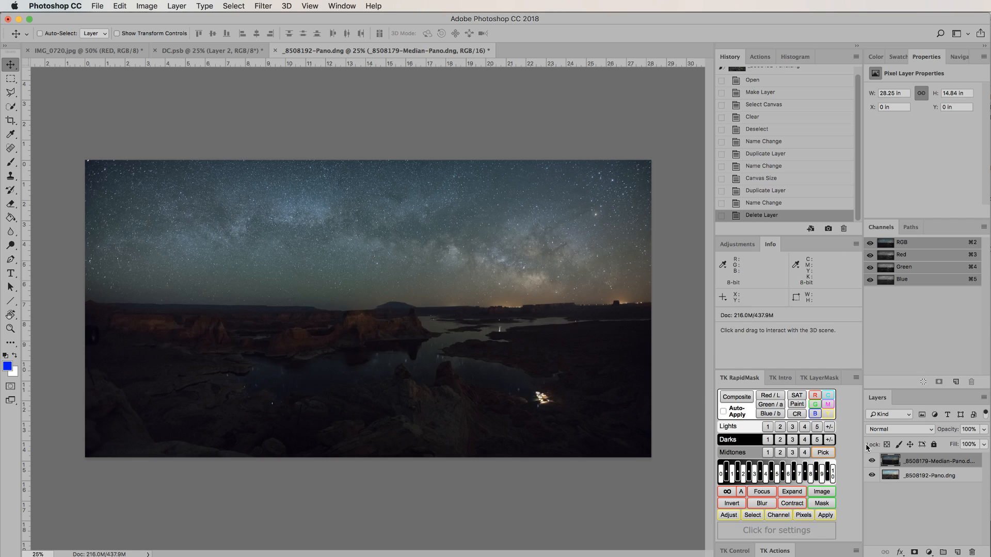
# Toggle the sky panorama layer's visibility to compare it with the foreground panorama beneath.
pyautogui.click(872, 461)
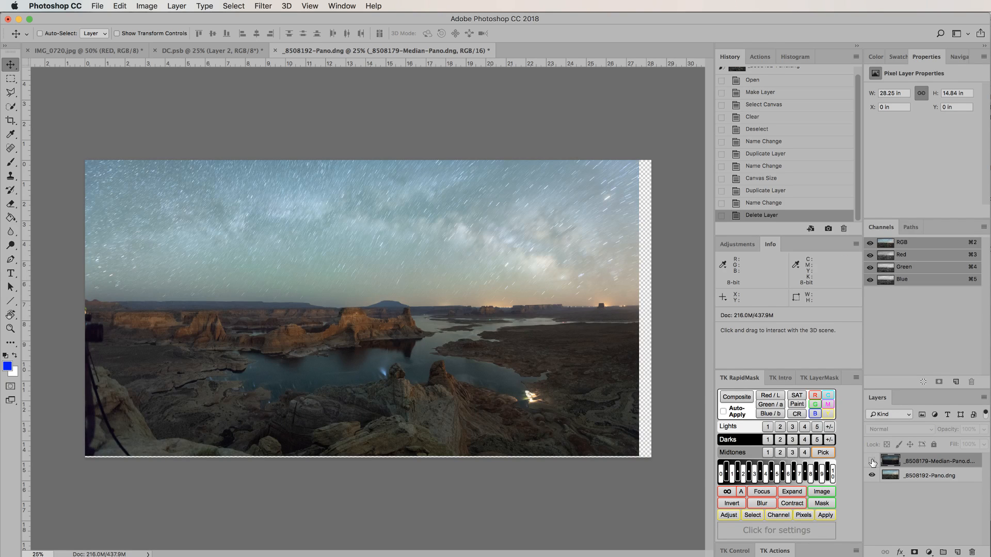
pyautogui.click(871, 461)
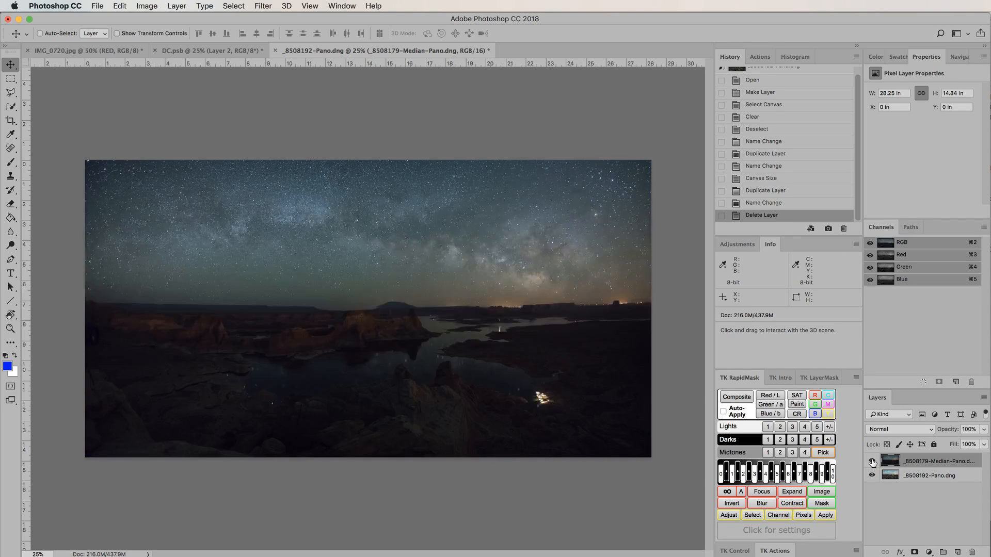
pyautogui.click(872, 461)
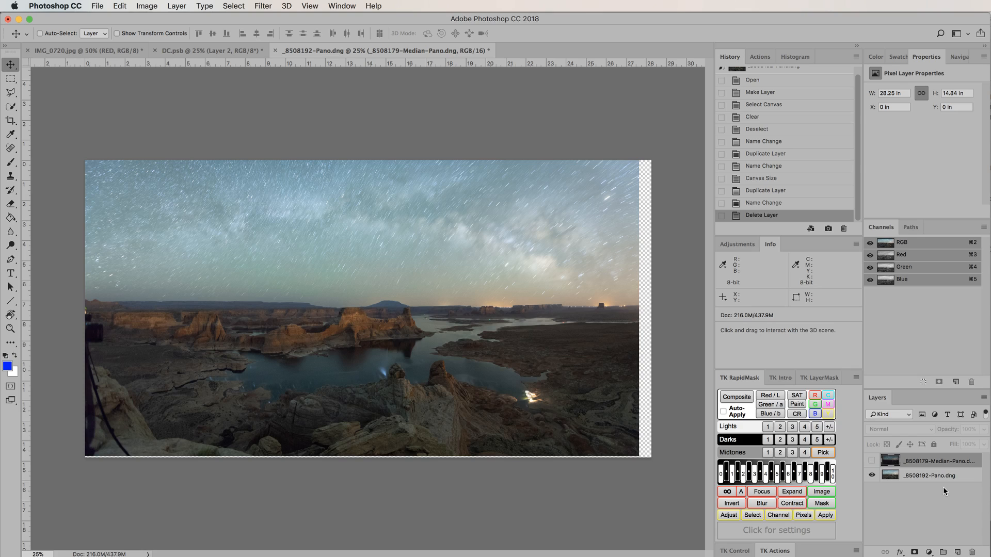
# Rename the foreground panorama layer FG and the sky panorama layer SKY.
pyautogui.doubleClick(930, 475)
pyautogui.write('FG')
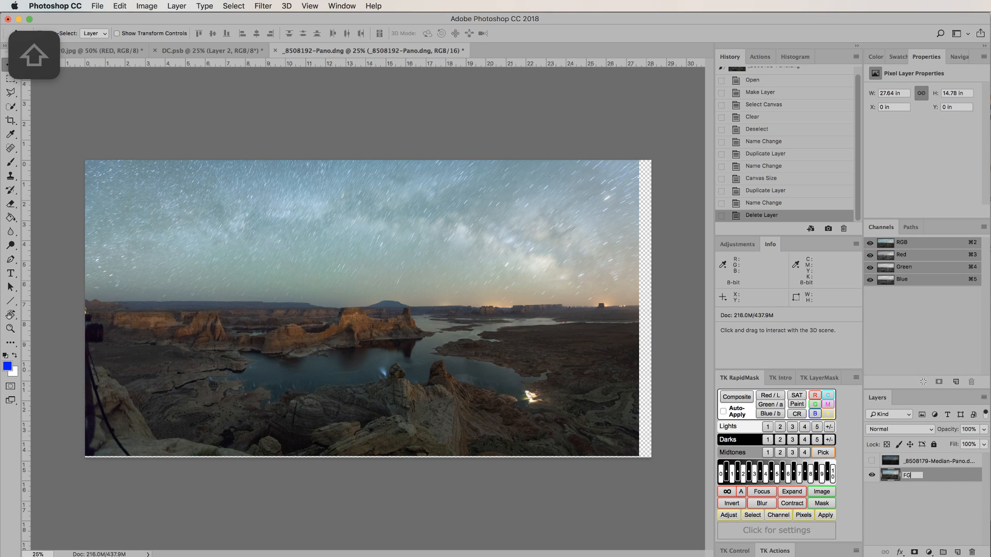
pyautogui.press('Return')
pyautogui.click(872, 461)
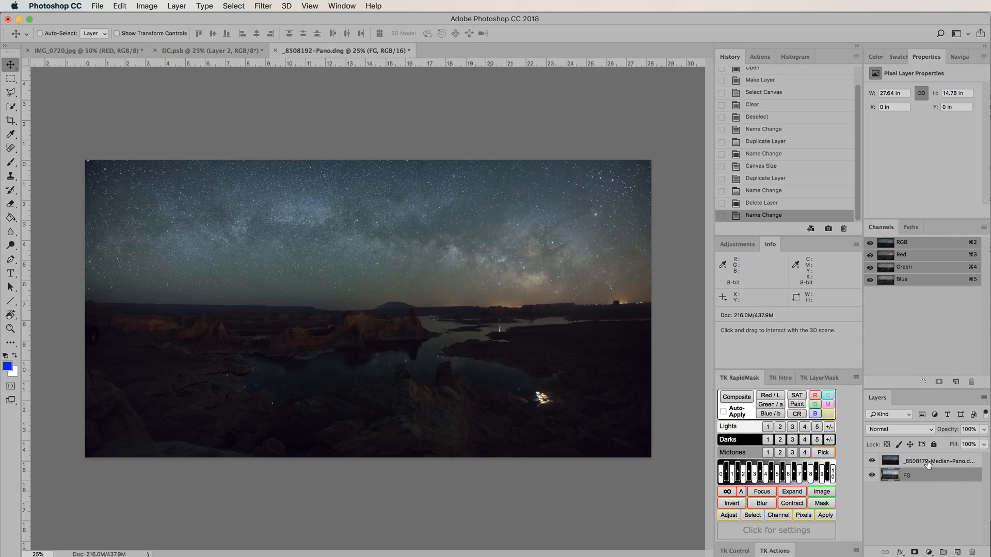
pyautogui.doubleClick(947, 461)
pyautogui.write('SKY')
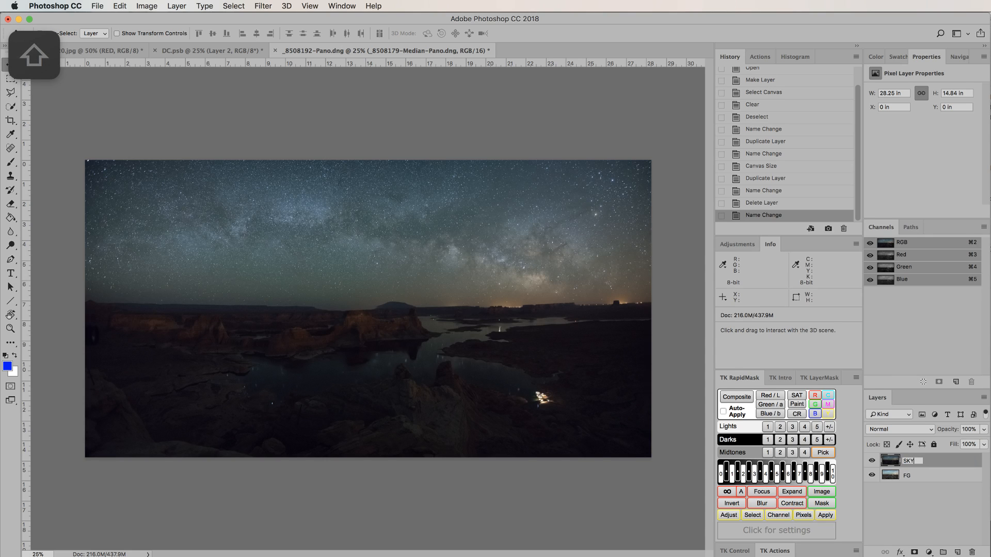
pyautogui.press('Return')
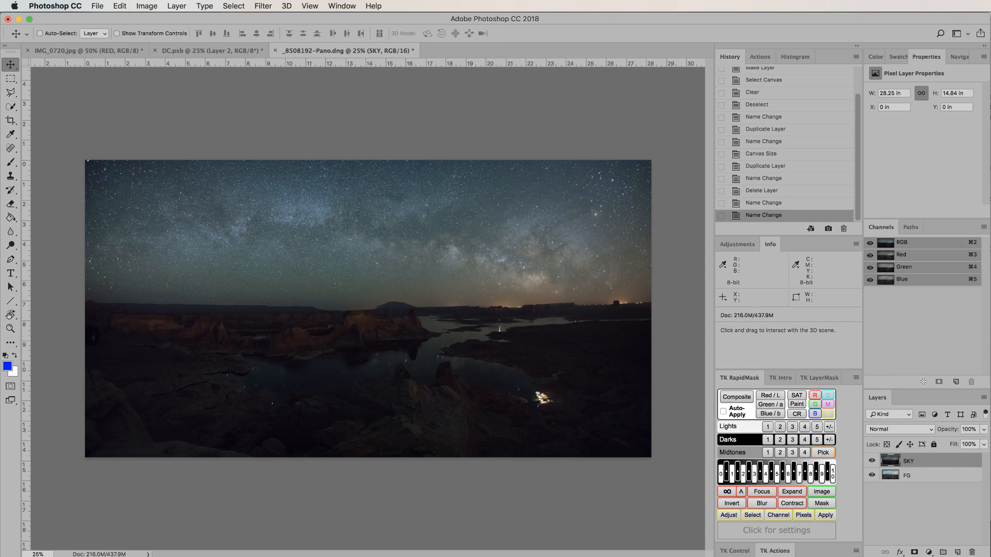
# Hide the SKY layer to view the FG layer alone, and show SKY again.
pyautogui.click(872, 461)
pyautogui.press('super+Tab')
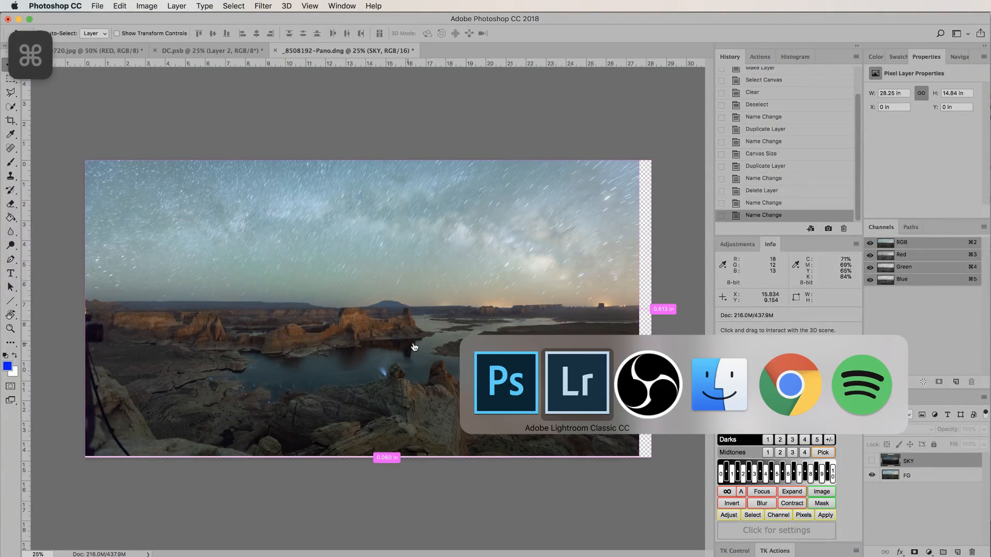
pyautogui.click(633, 381)
pyautogui.click(683, 397)
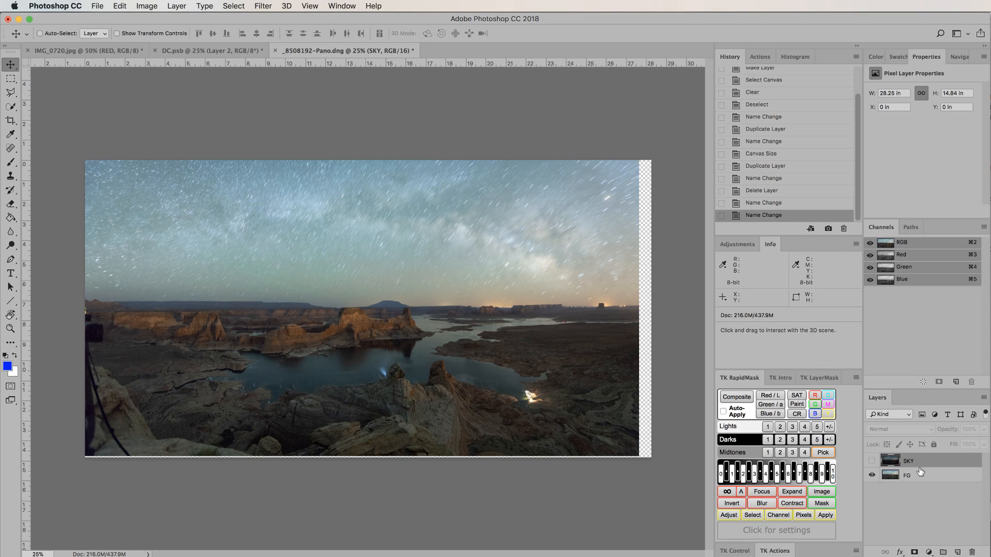
pyautogui.click(872, 461)
# Switch to Lightroom and review the sky panorama's Sharpening and Noise Reduction settings.
pyautogui.press('super+Tab')
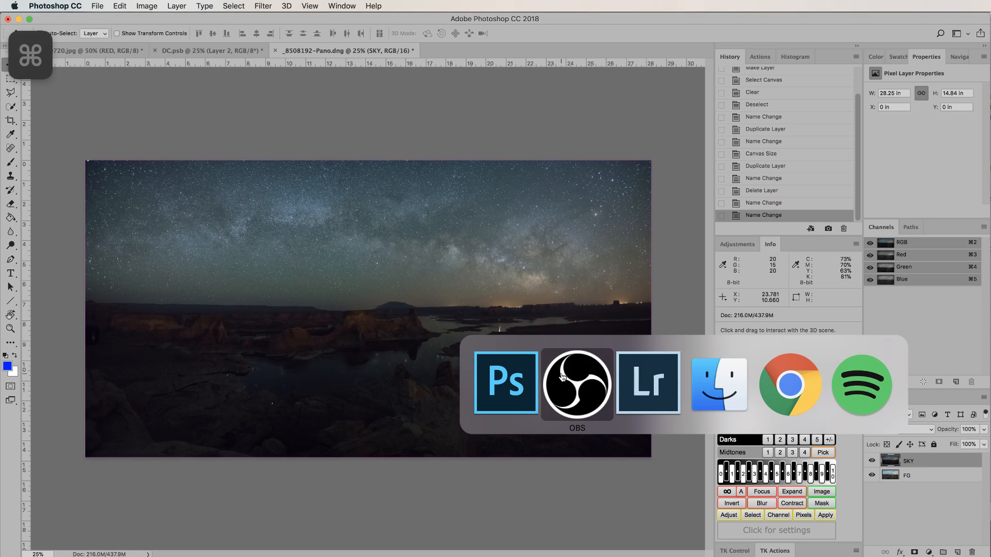
pyautogui.click(565, 379)
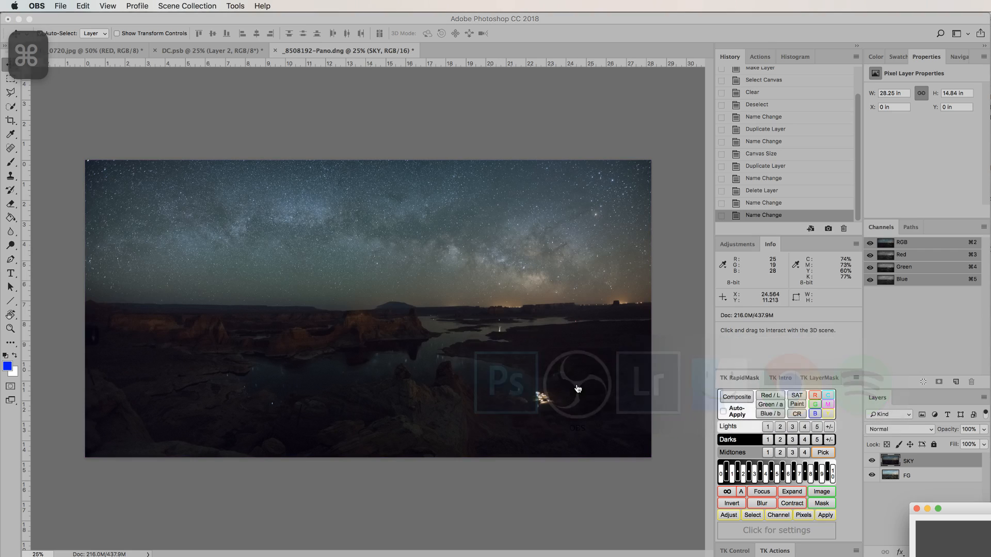
pyautogui.press('super+Tab')
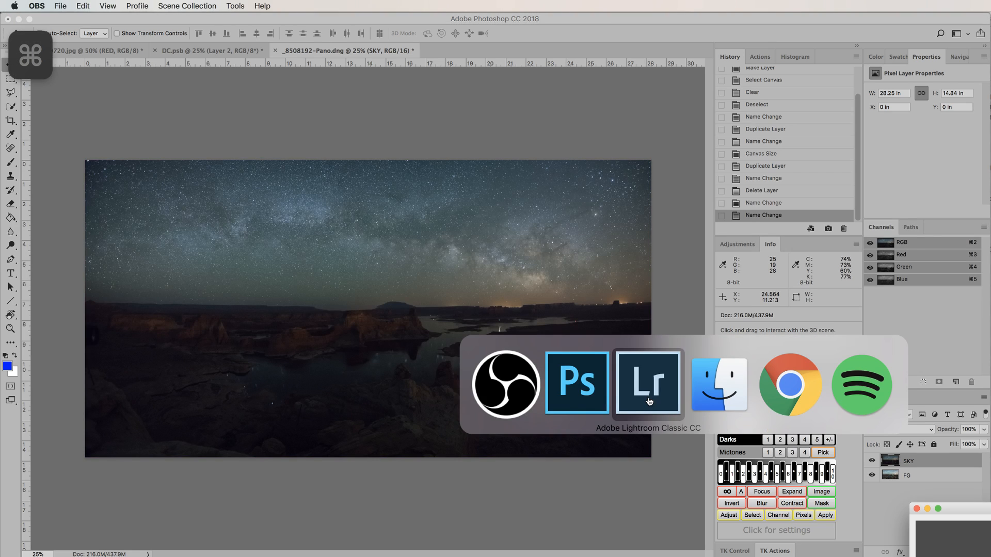
pyautogui.click(649, 401)
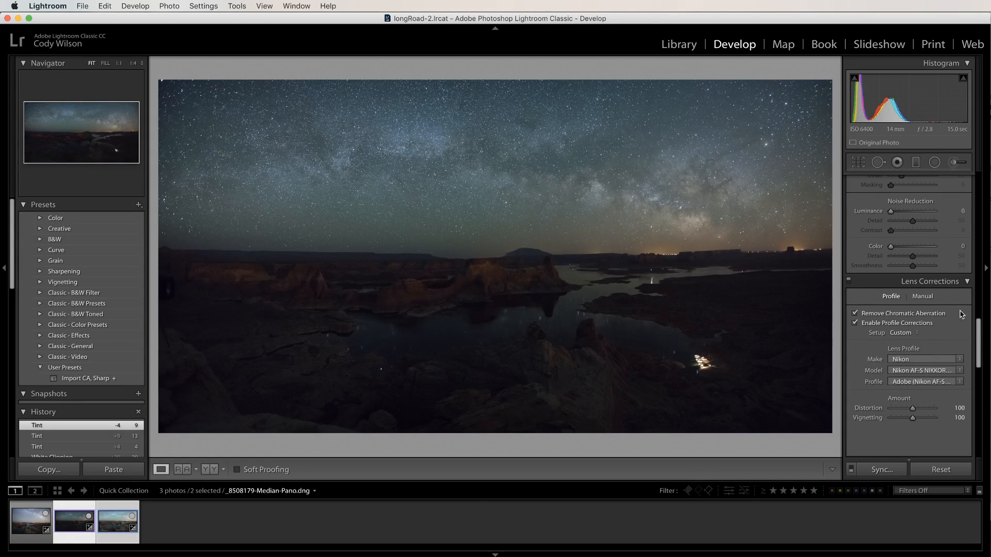
pyautogui.moveTo(978, 331); pyautogui.dragTo(980, 297)
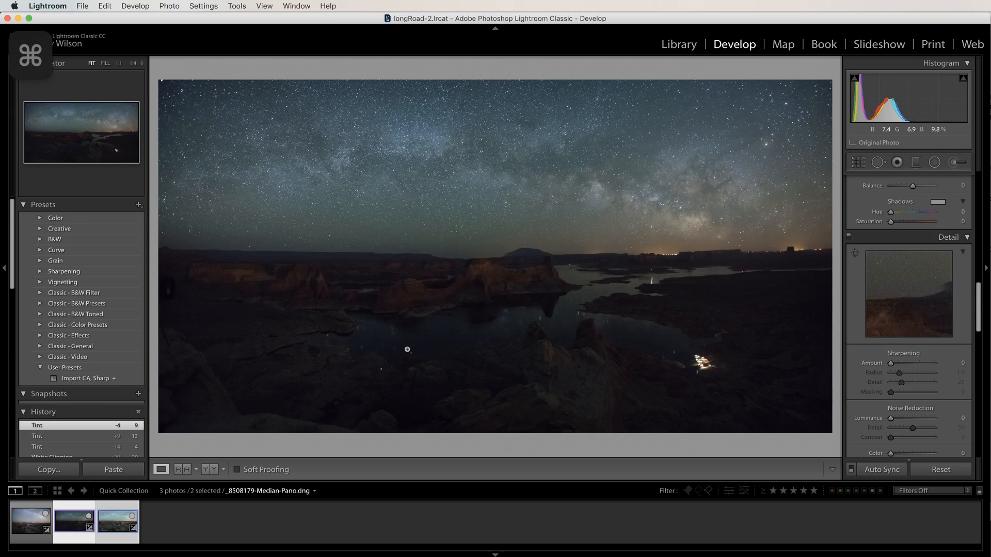
pyautogui.press('super+Tab')
pyautogui.press('super+Tab')
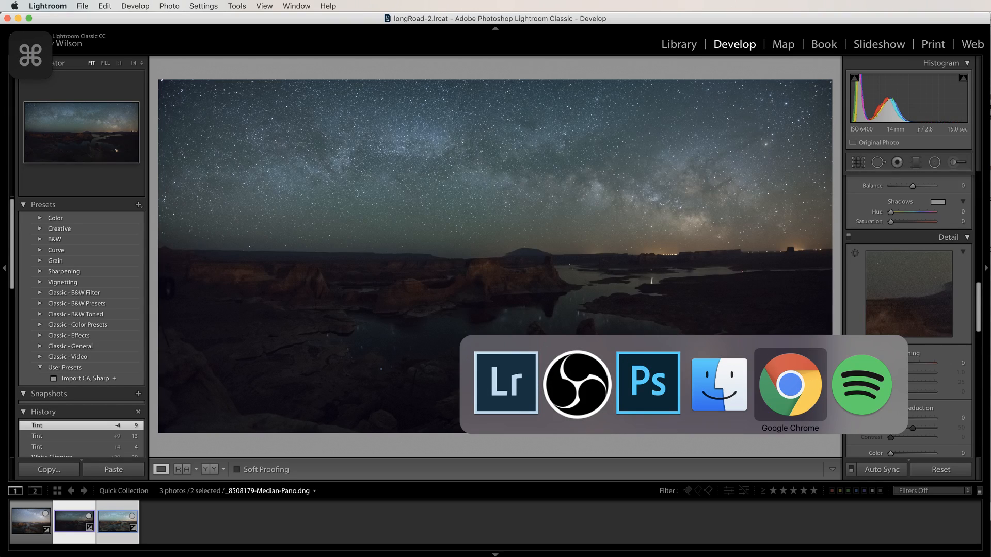